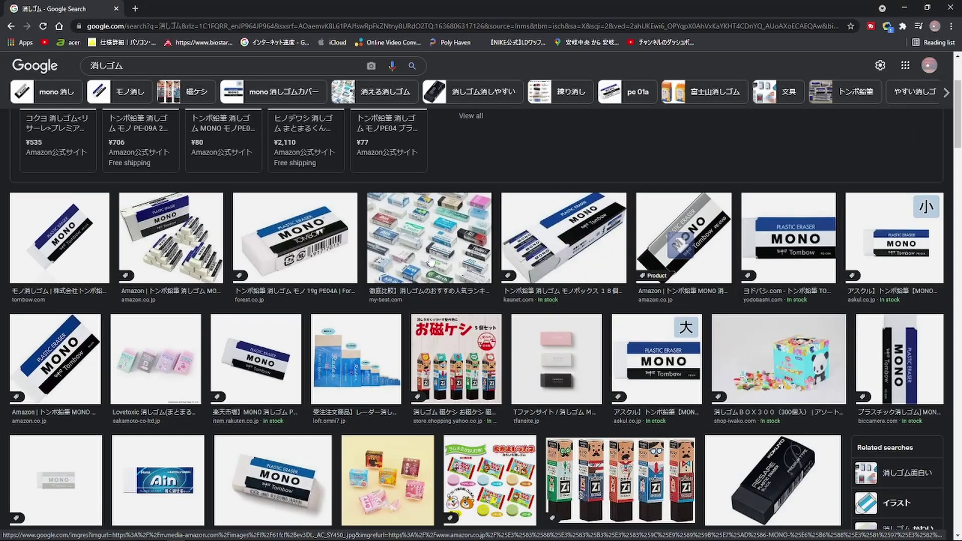
Scroll through the Google Images results for 消しゴム eraser reference photos.
{"action": "scroll", "coordinate": [299, 62], "scroll_direction": "down", "scroll_amount": 10}
{"action": "scroll", "coordinate": [299, 63], "scroll_direction": "down", "scroll_amount": 5}
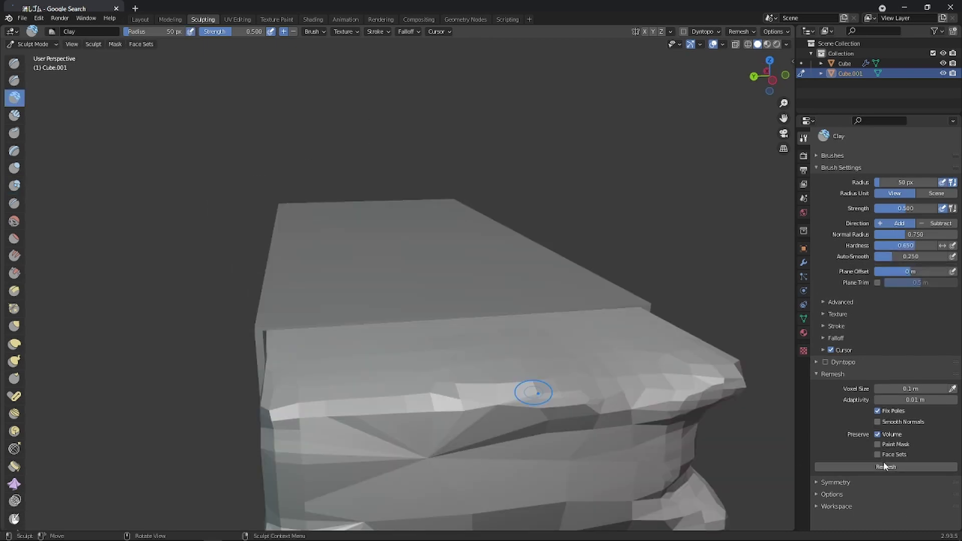
Remesh the eraser with face sets kept, then switch to the Clay Strips brush.
{"action": "left_click", "coordinate": [884, 466]}
{"action": "left_click", "coordinate": [877, 454]}
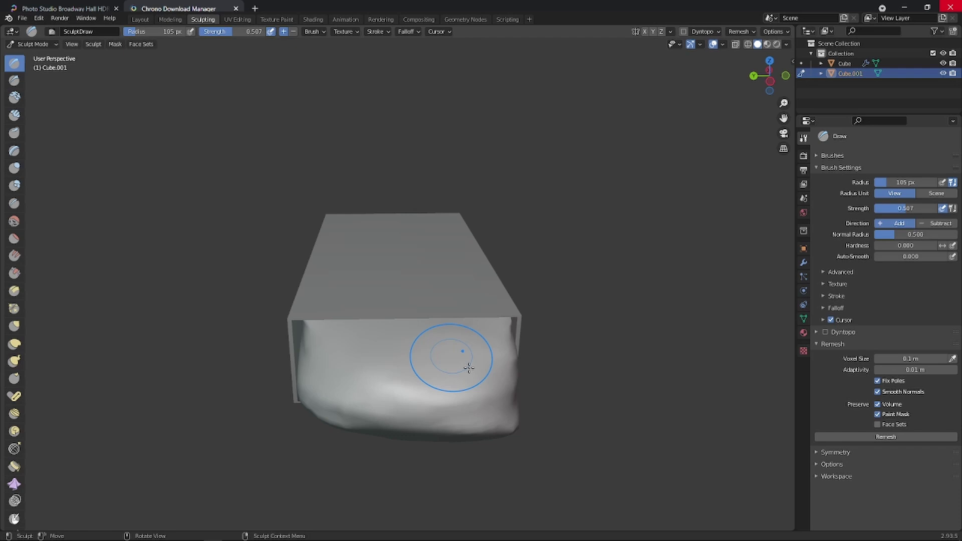
{"action": "middle_click_drag", "start_coordinate": [469, 368], "coordinate": [463, 432]}
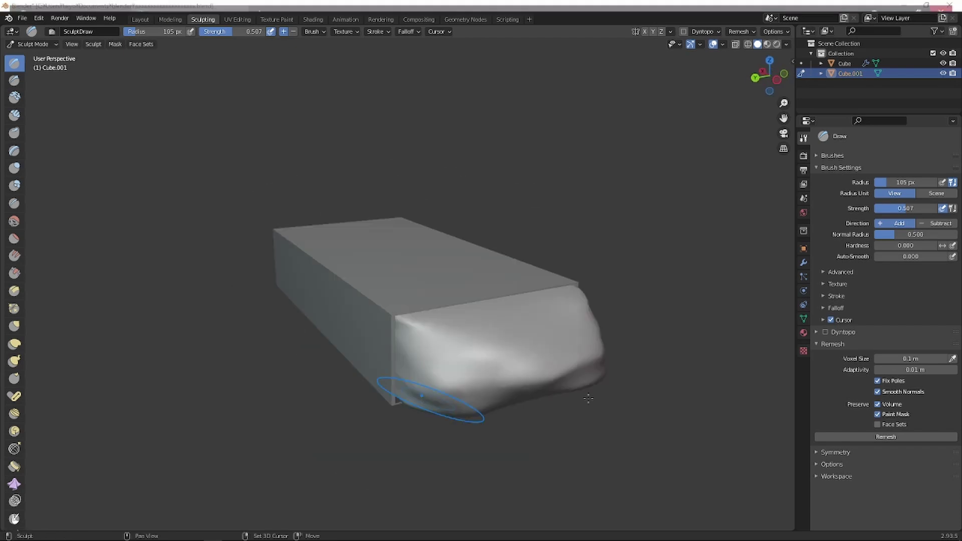
{"action": "left_click", "coordinate": [14, 115]}
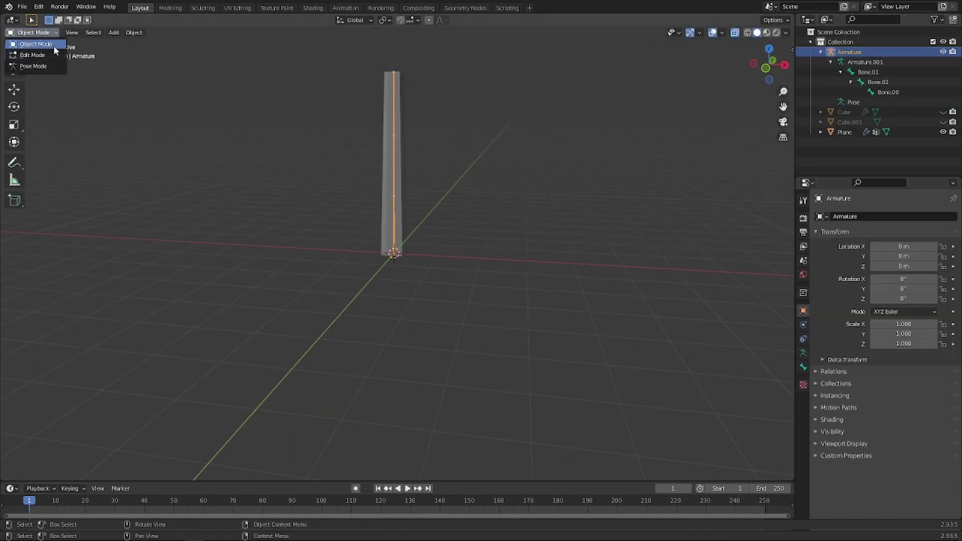
Put the armature in Pose Mode and add an IK constraint to the end bone.
{"action": "left_click", "coordinate": [33, 66]}
{"action": "key", "text": "shift+i"}
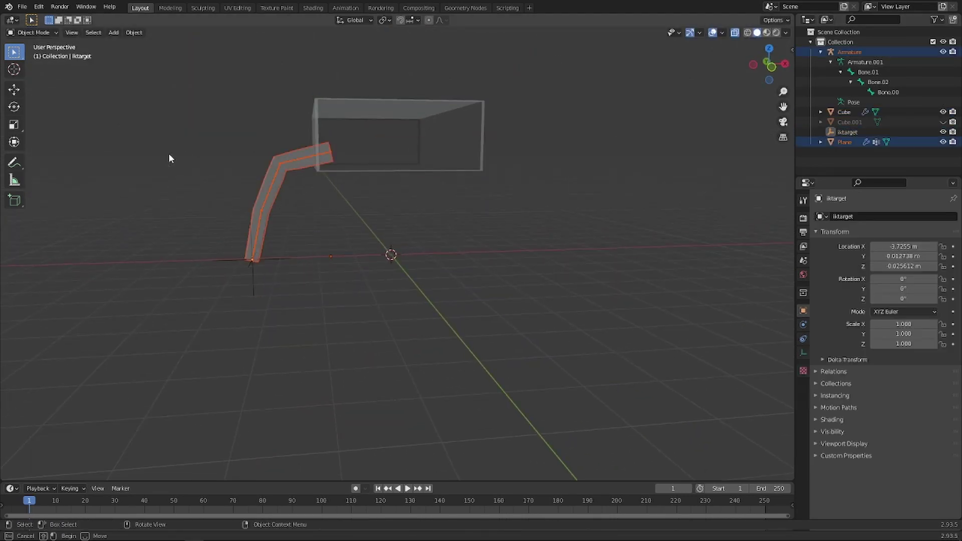
{"action": "left_click", "coordinate": [471, 247]}
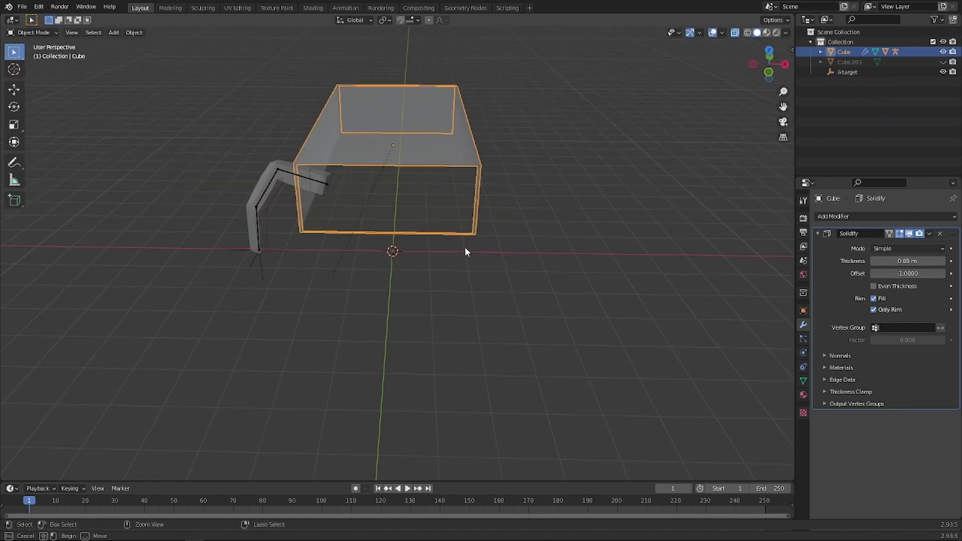
{"action": "mouse_move", "coordinate": [465, 247]}
{"action": "middle_mouse_down"}
{"action": "mouse_move", "coordinate": [540, 254]}
{"action": "mouse_move", "coordinate": [428, 277]}
{"action": "middle_mouse_up"}
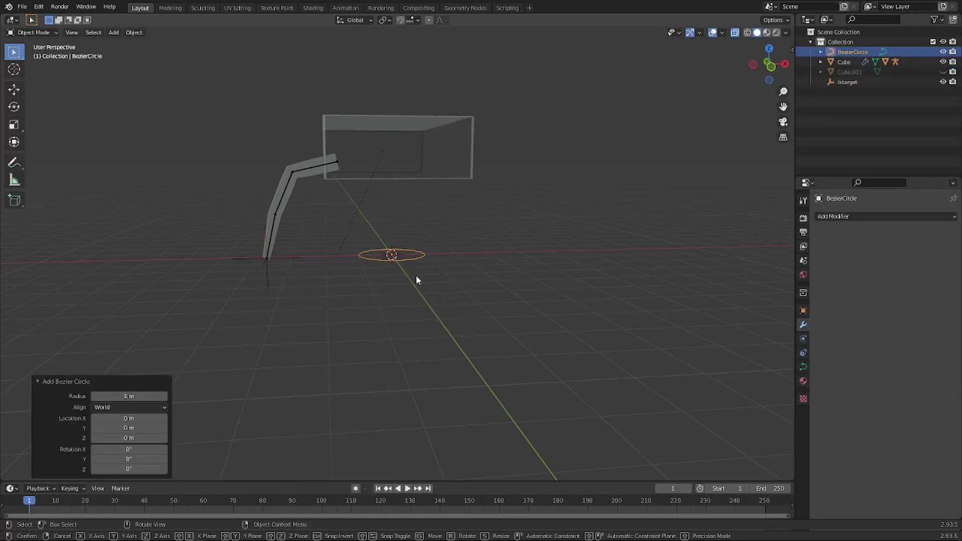
Give iktarget a Follow Path constraint on the Bezier circle and clear its location.
{"action": "left_click", "coordinate": [366, 307]}
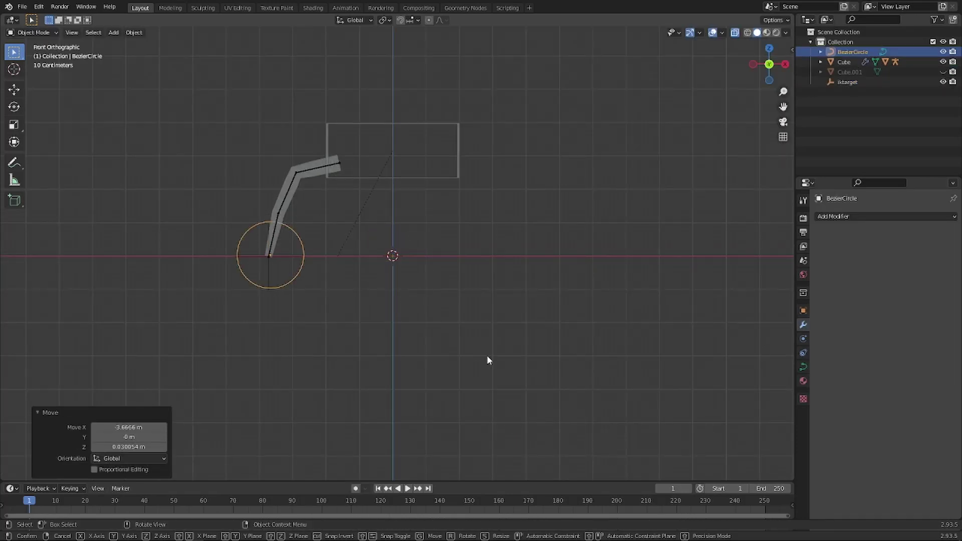
{"action": "left_click", "coordinate": [803, 339]}
{"action": "left_click", "coordinate": [884, 216]}
{"action": "left_click", "coordinate": [924, 223]}
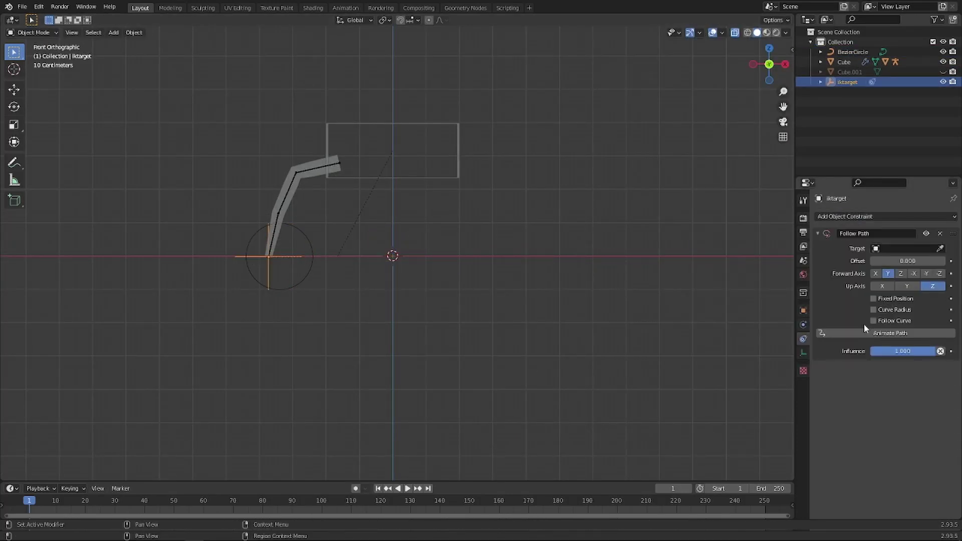
{"action": "left_click", "coordinate": [134, 32]}
{"action": "left_click", "coordinate": [258, 96]}
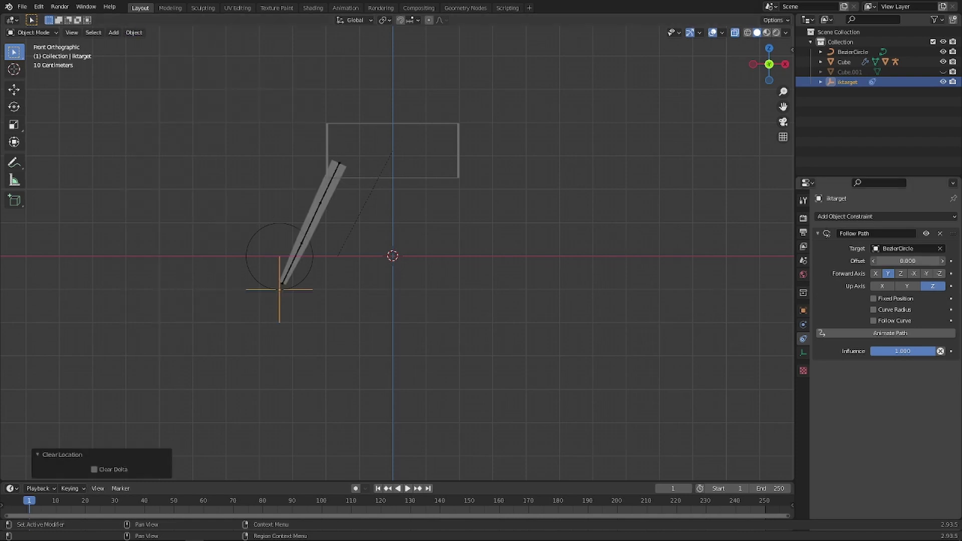
Scale and reposition the Bezier circle, and set its bottom handles to Vector.
{"action": "left_click", "coordinate": [303, 283]}
{"action": "key", "text": "s"}
{"action": "key", "text": "g"}
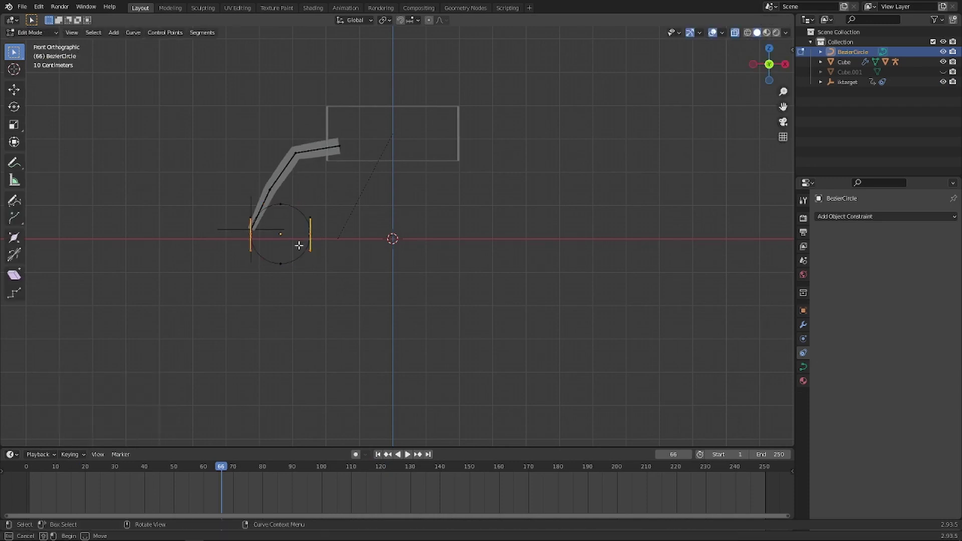
{"action": "left_click", "coordinate": [165, 32]}
{"action": "left_click", "coordinate": [280, 107]}
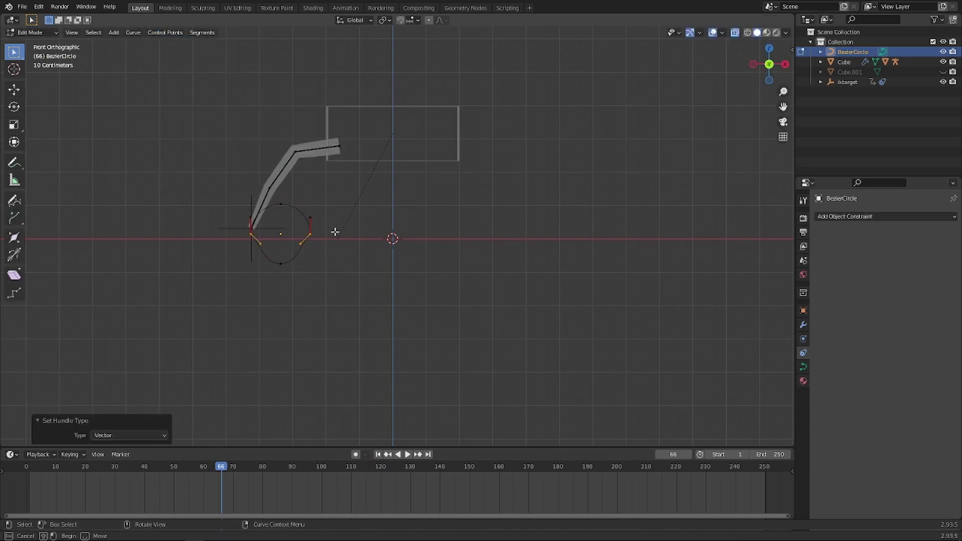
{"action": "key", "text": "s"}
{"action": "left_click", "coordinate": [479, 282]}
Flatten the circle's bottom points along Z and play the stepping loop.
{"action": "left_click", "coordinate": [281, 264]}
{"action": "key", "text": "g"}
{"action": "key", "text": "z"}
{"action": "left_click", "coordinate": [291, 241]}
{"action": "left_click", "coordinate": [324, 224]}
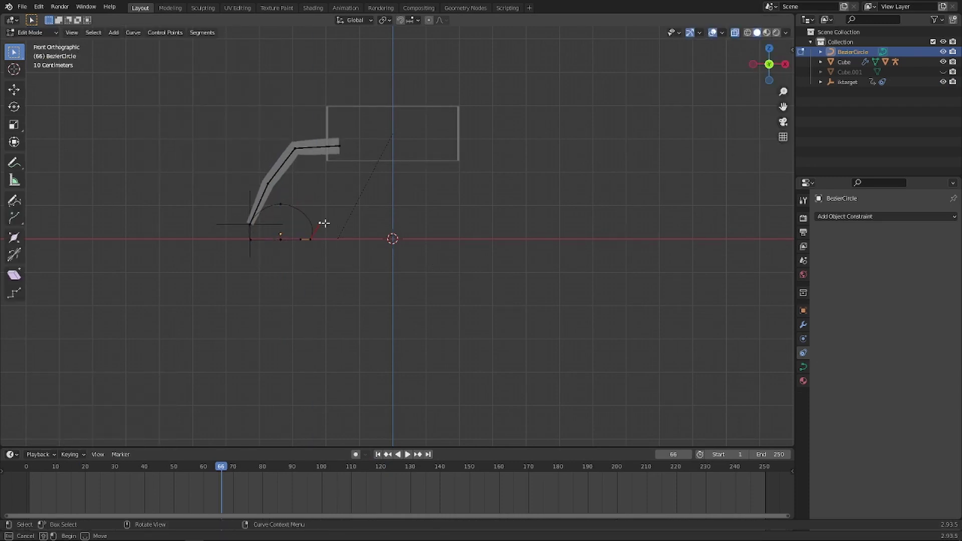
{"action": "left_click", "coordinate": [239, 229]}
{"action": "key", "text": "space"}
{"action": "key", "text": "g"}
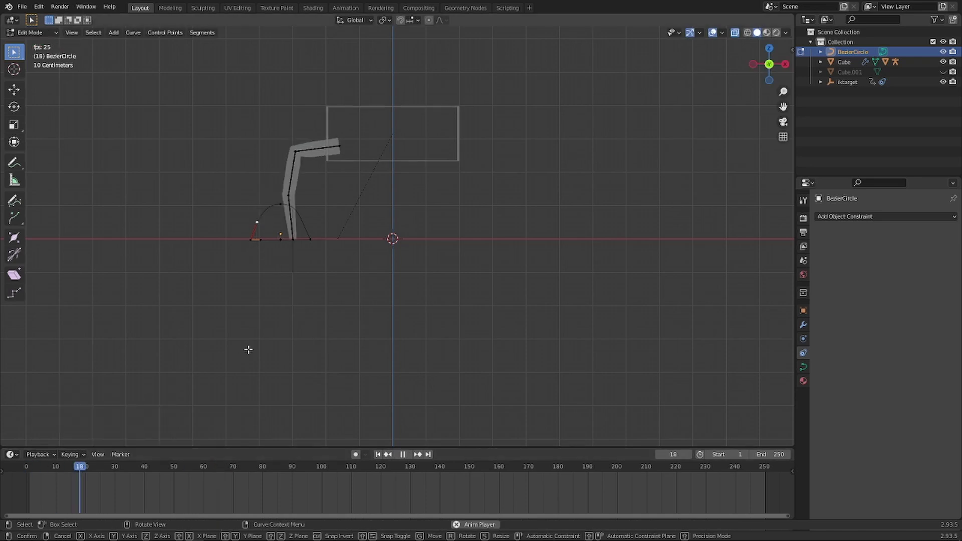
{"action": "left_click", "coordinate": [30, 45]}
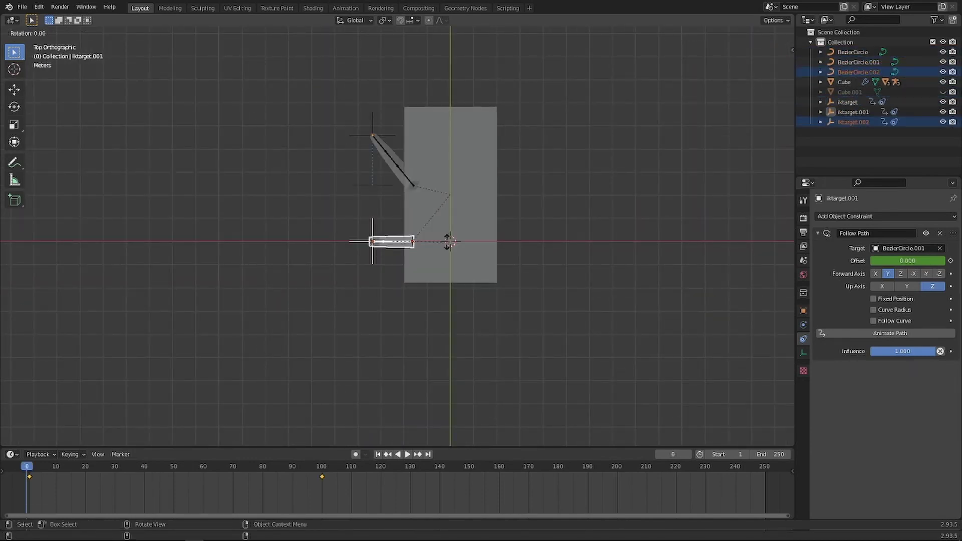
Move the copied leg rig sideways along the X axis.
{"action": "left_click", "coordinate": [449, 242]}
{"action": "key", "text": "g"}
{"action": "key", "text": "x"}
{"action": "left_click", "coordinate": [565, 244]}
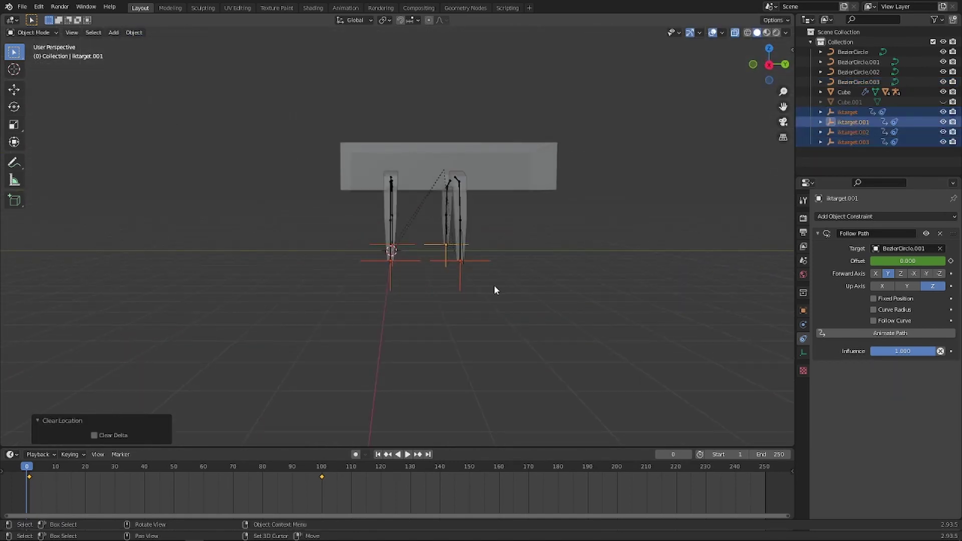
Shift the right leg along Y, mirror it, and play the four-legged walk.
{"action": "left_click_drag", "start_coordinate": [494, 289], "coordinate": [462, 244]}
{"action": "key", "text": "g"}
{"action": "key", "text": "y"}
{"action": "left_click", "coordinate": [498, 246]}
{"action": "middle_click_drag", "start_coordinate": [498, 247], "coordinate": [497, 267]}
{"action": "left_click", "coordinate": [134, 32]}
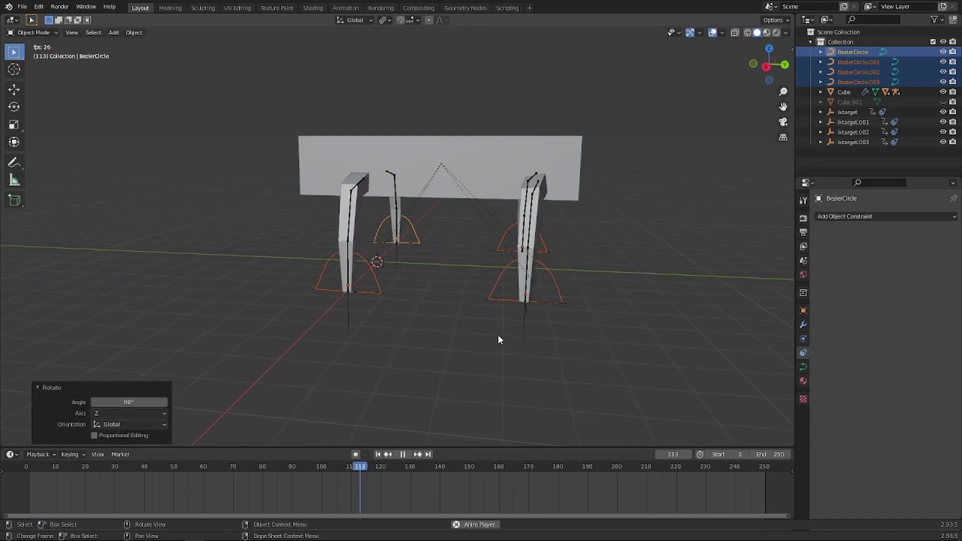
{"action": "key", "text": "Escape"}
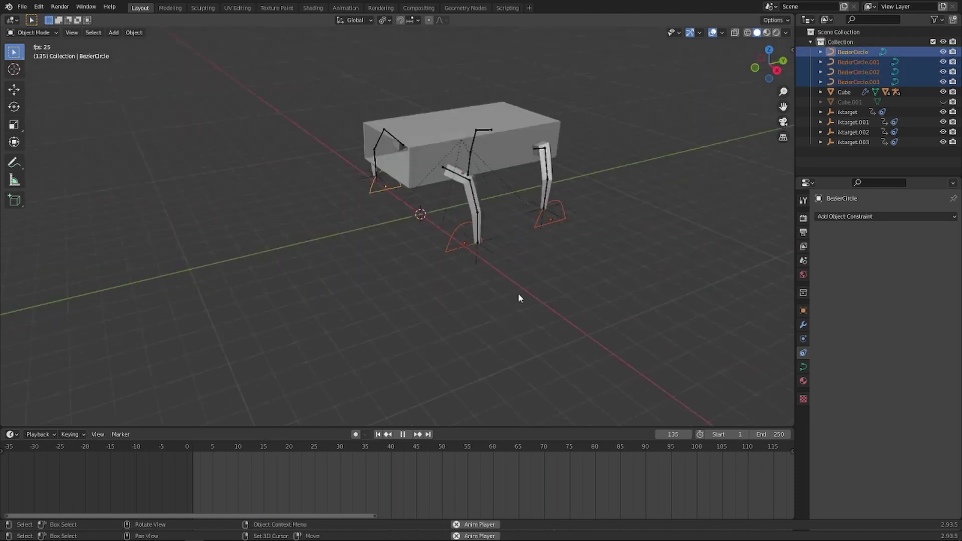
{"action": "key", "text": "space"}
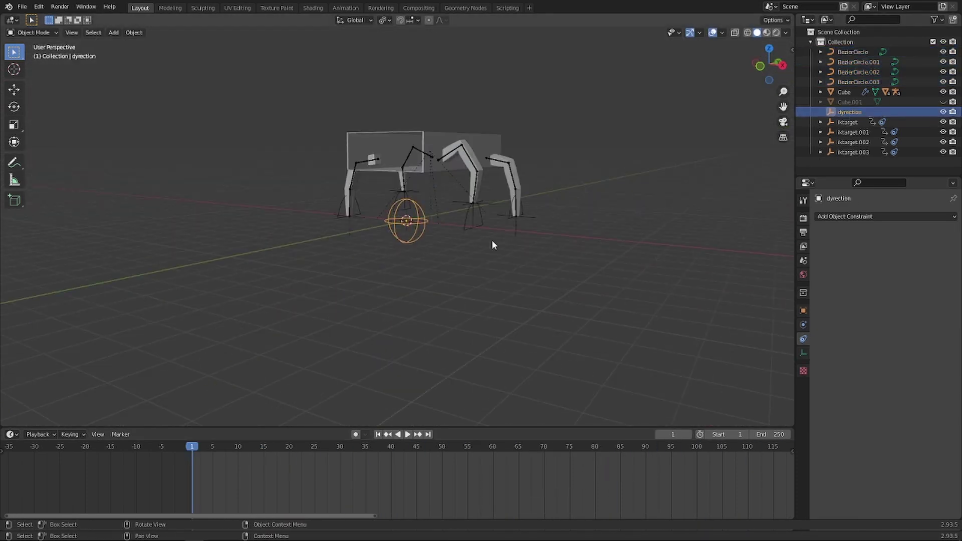
Scale the dyrection sphere empty up to a large size.
{"action": "key", "text": "s"}
{"action": "key", "text": "Return"}
{"action": "middle_click_drag", "start_coordinate": [491, 239], "coordinate": [392, 216]}
Give the first Bezier circle path a Copy Rotation constraint targeting dyrection.
{"action": "left_click", "coordinate": [399, 196]}
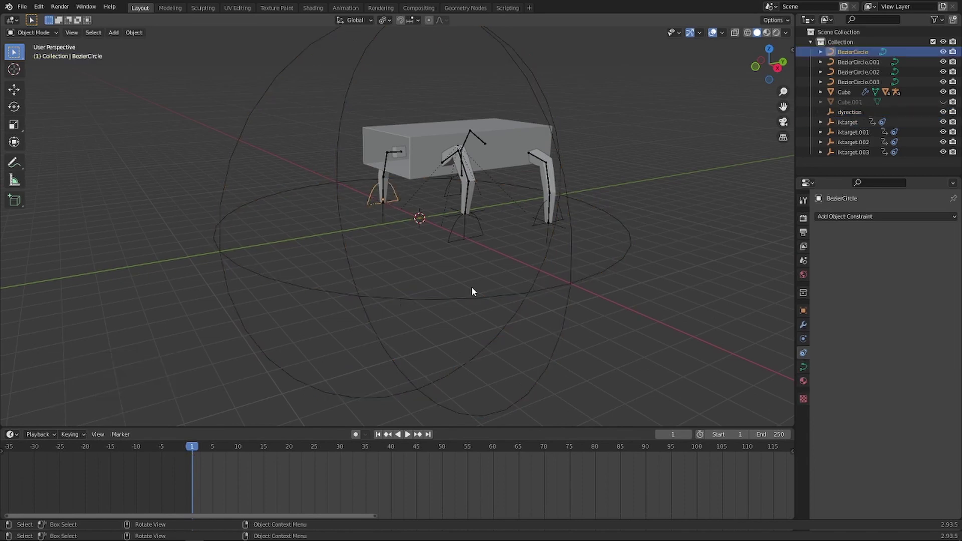
{"action": "left_click", "coordinate": [854, 216]}
{"action": "left_click", "coordinate": [781, 256]}
{"action": "left_click", "coordinate": [939, 248]}
{"action": "left_click", "coordinate": [623, 251]}
{"action": "mouse_move", "coordinate": [623, 251]}
{"action": "middle_mouse_down"}
{"action": "mouse_move", "coordinate": [491, 275]}
{"action": "mouse_move", "coordinate": [638, 251]}
{"action": "middle_mouse_up"}
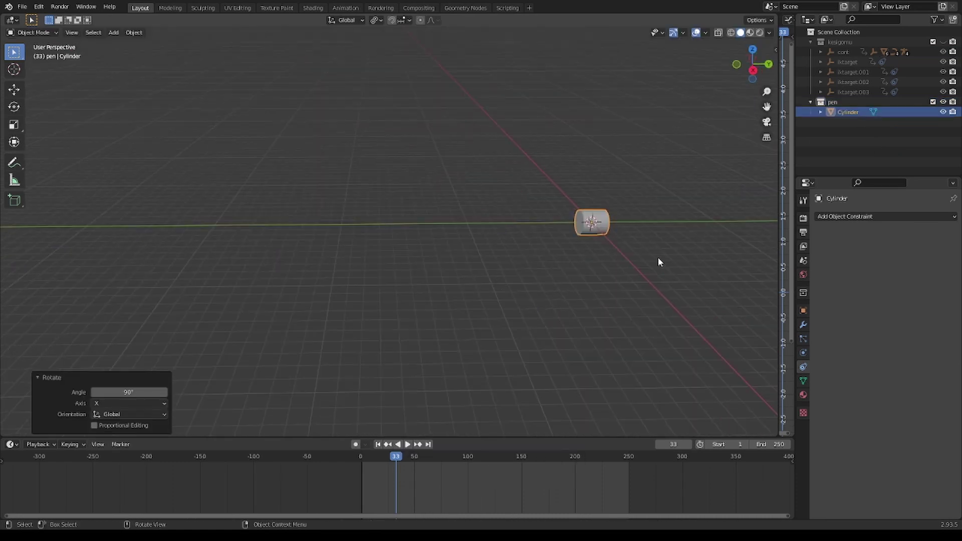
Extrude and scale the cylinder's end face along Y into a tapered tip.
{"action": "key", "text": "Tab"}
{"action": "middle_click_drag", "start_coordinate": [658, 258], "coordinate": [514, 239]}
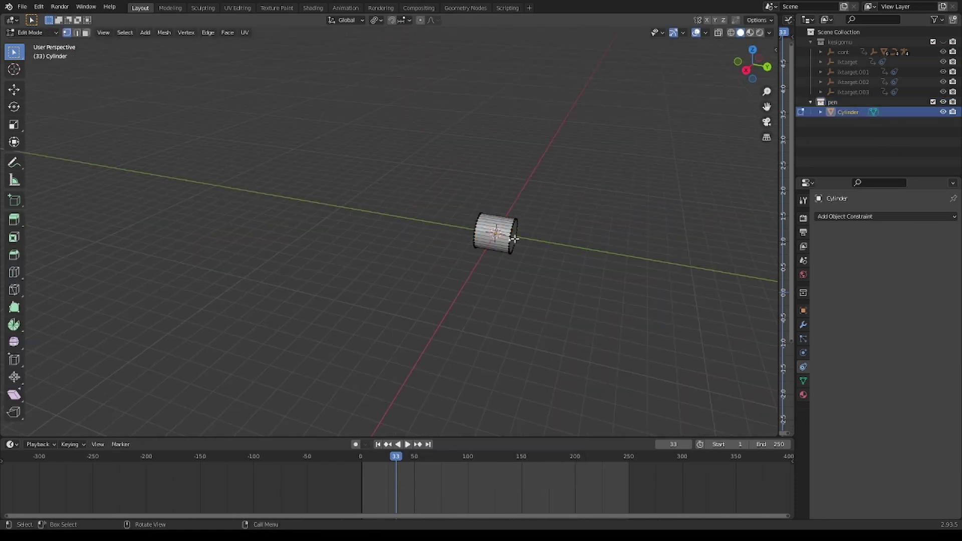
{"action": "key", "text": "y"}
{"action": "left_click", "coordinate": [625, 238]}
{"action": "key", "text": "g"}
{"action": "key", "text": "y"}
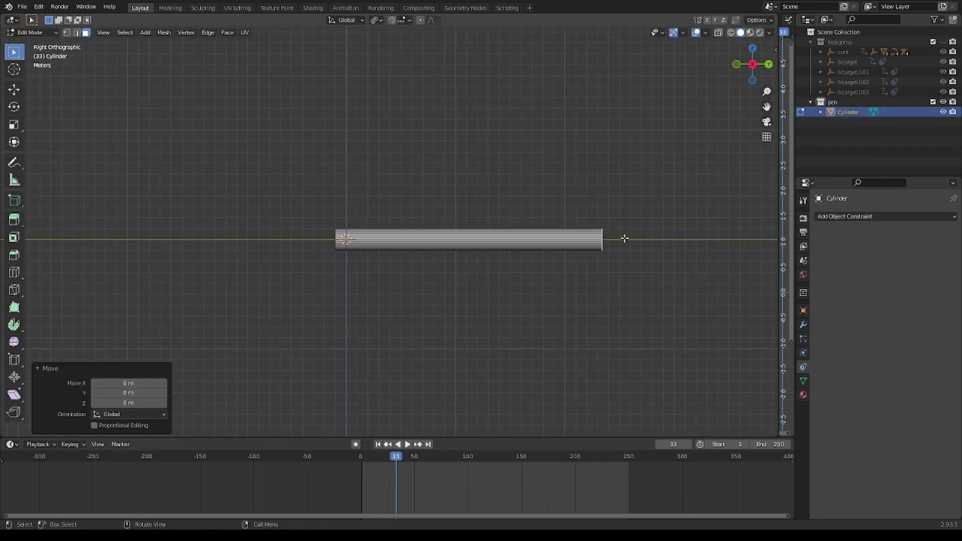
{"action": "key", "text": "s"}
{"action": "left_click", "coordinate": [619, 239]}
{"action": "key", "text": "g"}
{"action": "key", "text": "y"}
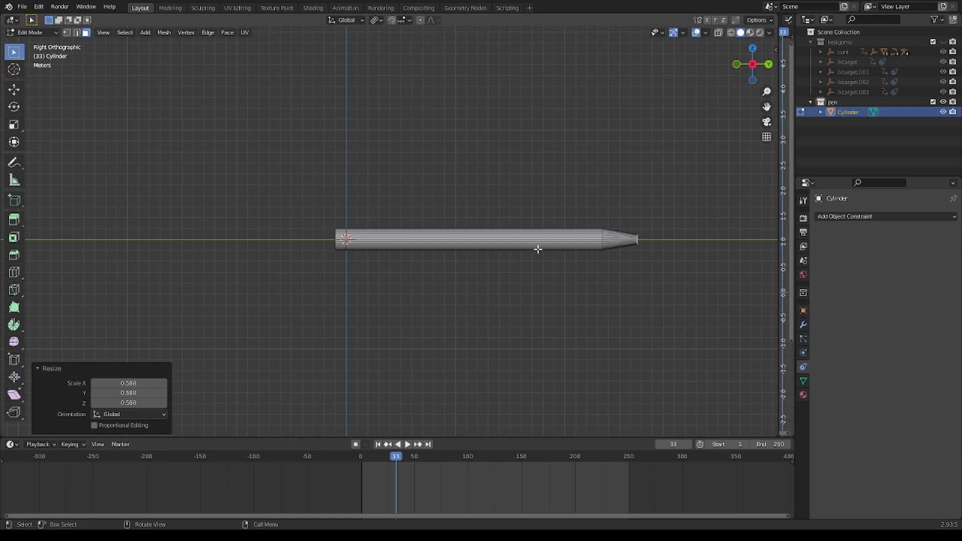
Reposition the pen's back end along Y, then undo the last move.
{"action": "key", "text": "g"}
{"action": "key", "text": "y"}
{"action": "left_click", "coordinate": [261, 268]}
{"action": "key", "text": "g"}
{"action": "key", "text": "y"}
{"action": "left_click", "coordinate": [332, 258]}
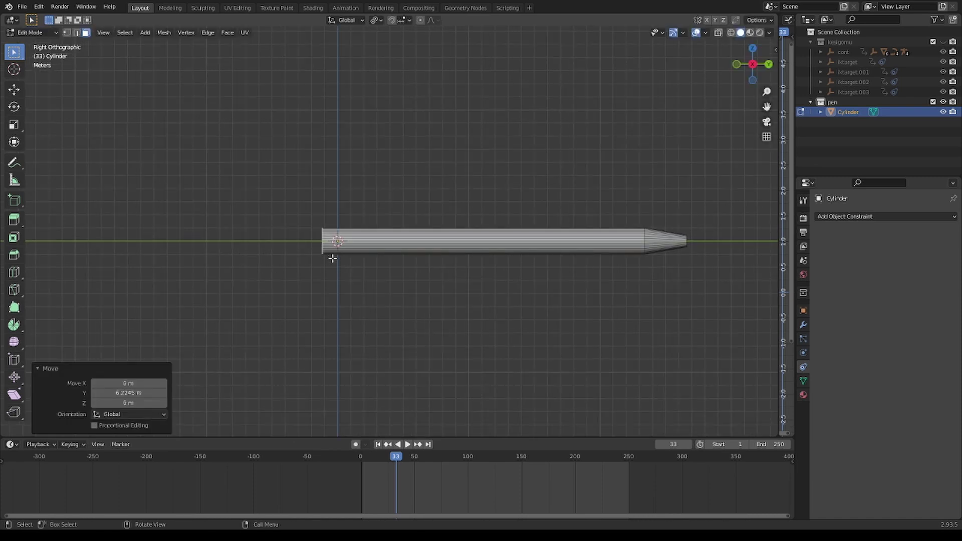
{"action": "mouse_move", "coordinate": [332, 258]}
{"action": "middle_mouse_down"}
{"action": "mouse_move", "coordinate": [479, 299]}
{"action": "mouse_move", "coordinate": [454, 294]}
{"action": "middle_mouse_up"}
{"action": "key", "text": "ctrl+z"}
{"action": "scroll", "coordinate": [635, 255], "scroll_direction": "down", "scroll_amount": 1}
Add a sliding edge loop along the pen body and inset-extrude the back face.
{"action": "key", "text": "ctrl+r"}
{"action": "left_click", "coordinate": [615, 239]}
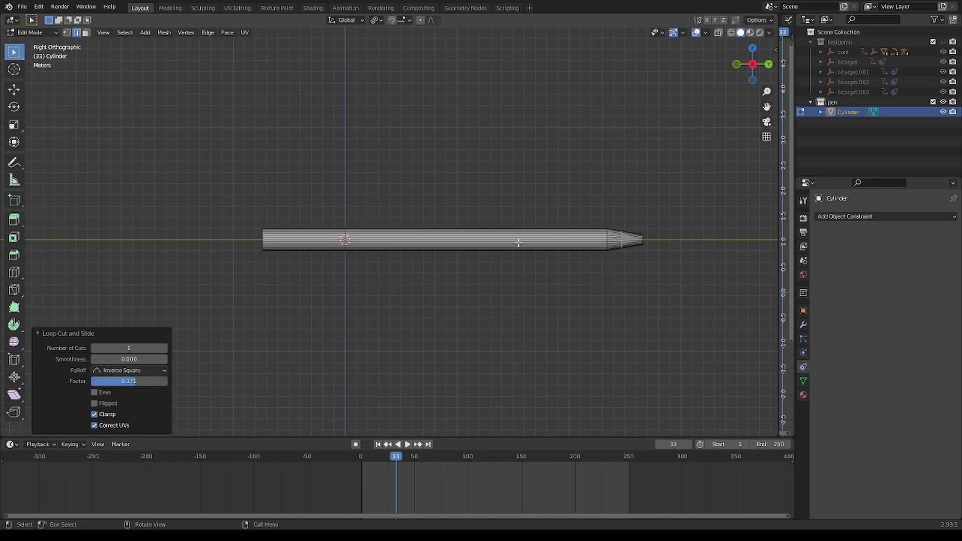
{"action": "key", "text": "ctrl+z"}
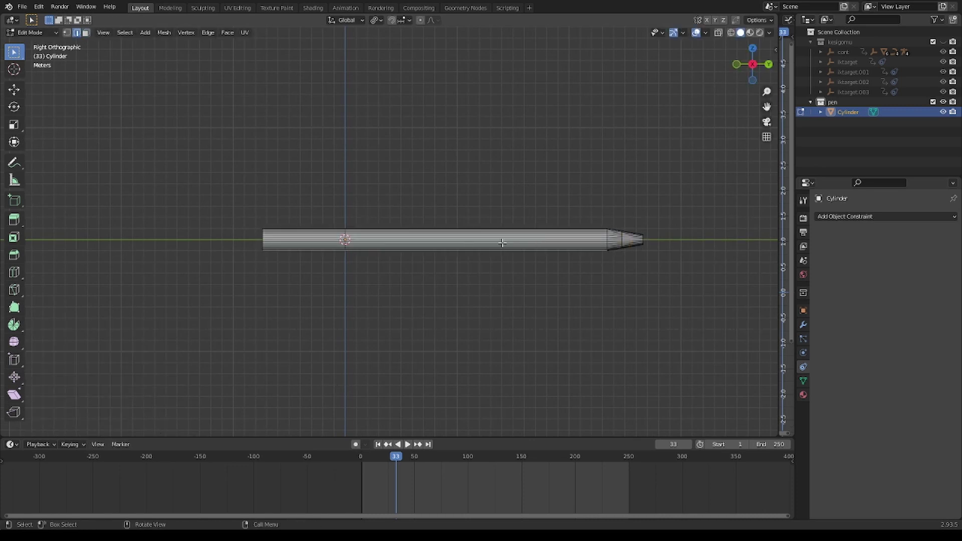
{"action": "mouse_move", "coordinate": [502, 242]}
{"action": "middle_mouse_down"}
{"action": "mouse_move", "coordinate": [537, 327]}
{"action": "mouse_move", "coordinate": [524, 246]}
{"action": "middle_mouse_up"}
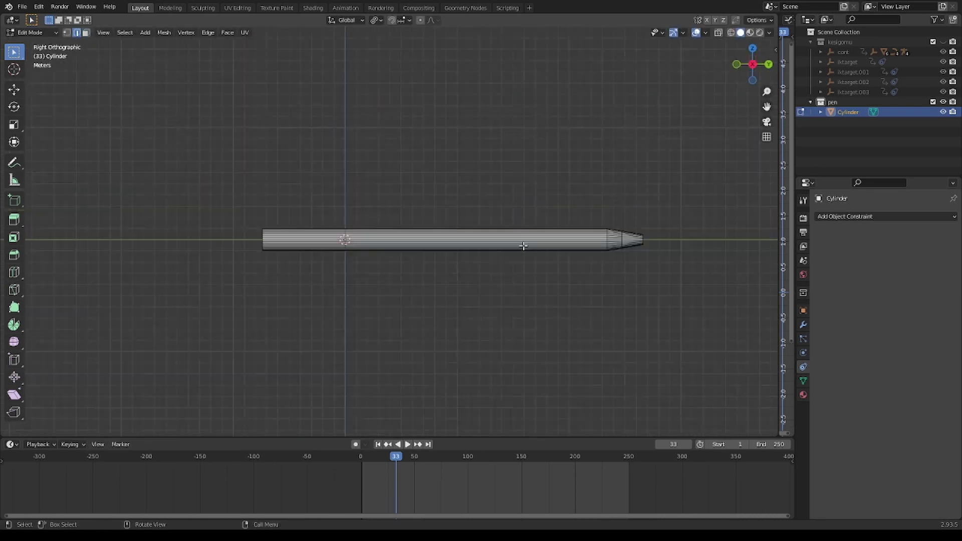
{"action": "left_click", "coordinate": [657, 242]}
{"action": "mouse_move", "coordinate": [657, 242]}
{"action": "middle_mouse_down"}
{"action": "mouse_move", "coordinate": [565, 402]}
{"action": "mouse_move", "coordinate": [249, 246]}
{"action": "middle_mouse_up"}
{"action": "left_click", "coordinate": [542, 324]}
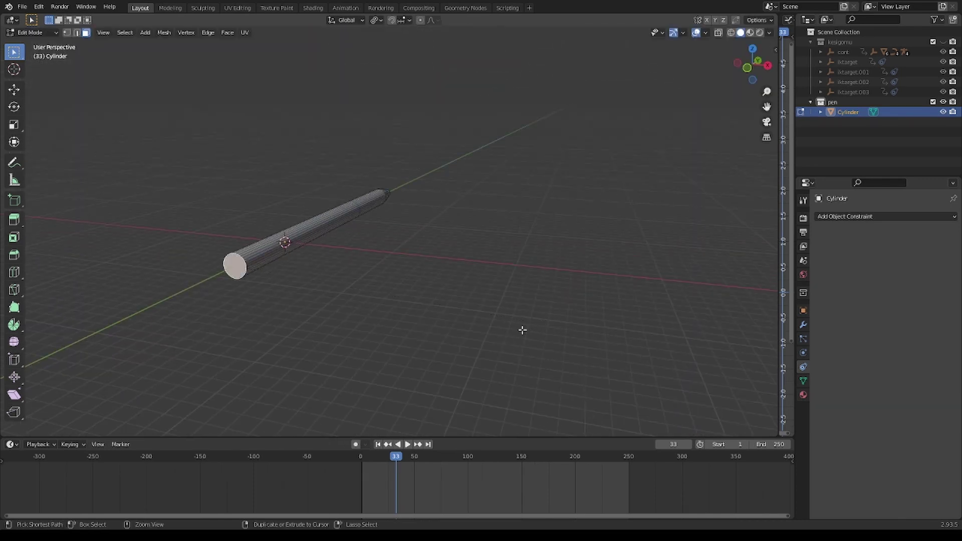
Extrude the inset end face along Y to form the stepped tail.
{"action": "key", "text": "e"}
{"action": "left_click", "coordinate": [522, 331]}
{"action": "middle_click_drag", "start_coordinate": [521, 331], "coordinate": [412, 328]}
{"action": "key", "text": "g"}
{"action": "key", "text": "y"}
{"action": "left_click", "coordinate": [367, 323]}
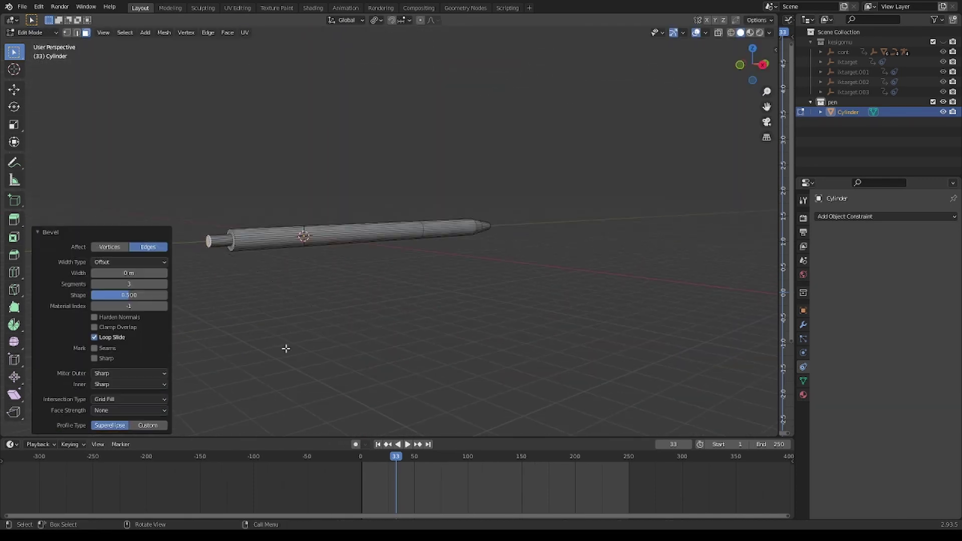
{"action": "scroll", "coordinate": [352, 333], "scroll_direction": "up", "scroll_amount": 8}
Bevel the stepped end's edge ring and add a loop cut toward the tail.
{"action": "key", "text": "2"}
{"action": "left_click", "coordinate": [256, 255], "text": "alt"}
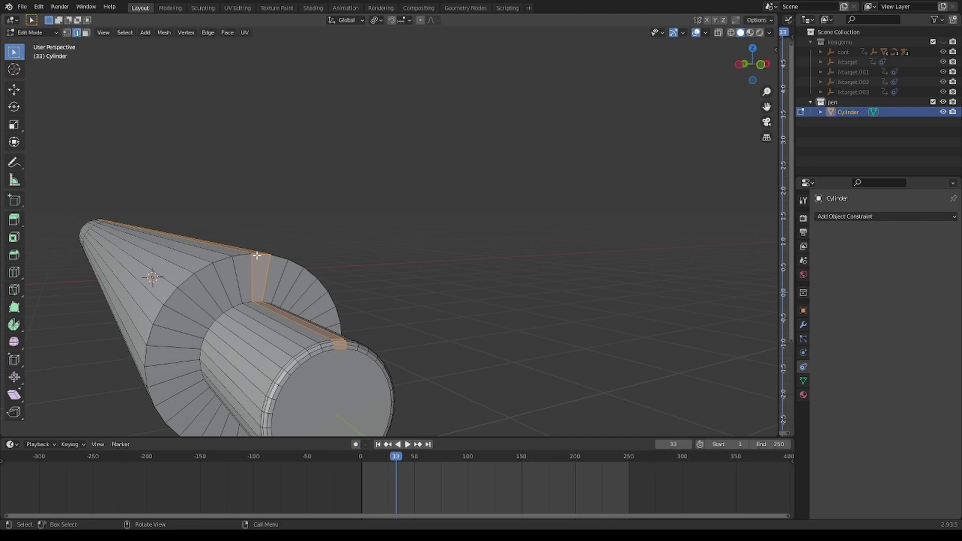
{"action": "left_click", "coordinate": [377, 262]}
{"action": "scroll", "coordinate": [302, 303], "scroll_direction": "down", "scroll_amount": 5}
{"action": "middle_click_drag", "start_coordinate": [303, 303], "coordinate": [256, 301]}
{"action": "scroll", "coordinate": [560, 311], "scroll_direction": "up", "scroll_amount": 3}
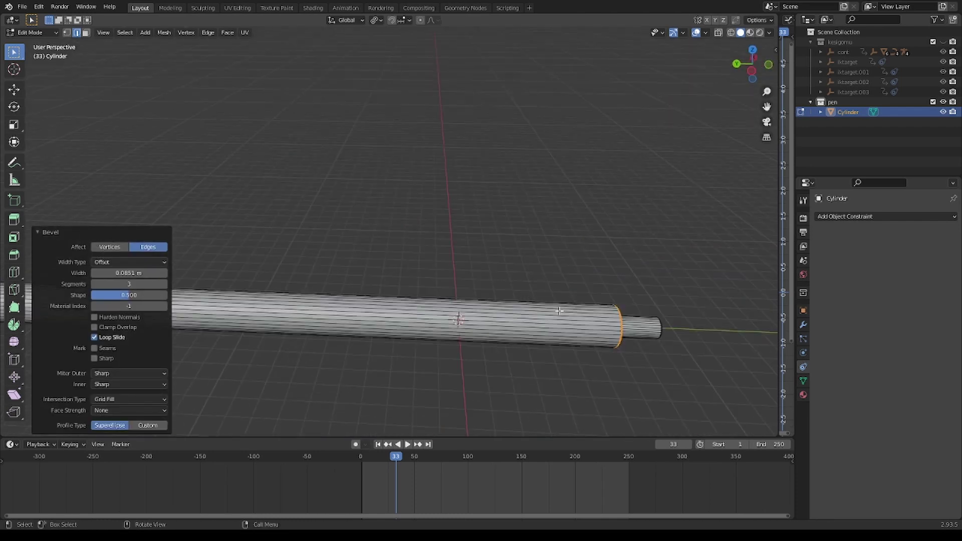
{"action": "key", "text": "ctrl+r"}
{"action": "left_click_drag", "start_coordinate": [559, 311], "coordinate": [44, 334]}
{"action": "mouse_move", "coordinate": [585, 314]}
{"action": "middle_mouse_down", "text": "shift"}
{"action": "mouse_move", "coordinate": [585, 330]}
{"action": "mouse_move", "coordinate": [275, 282]}
{"action": "mouse_move", "coordinate": [322, 312]}
{"action": "mouse_move", "coordinate": [294, 288]}
{"action": "mouse_move", "coordinate": [339, 249]}
{"action": "middle_mouse_up", "text": "shift"}
Extrude the top faces into a clip and bevel the clip's edges.
{"action": "key", "text": "KP_3"}
{"action": "key", "text": "e"}
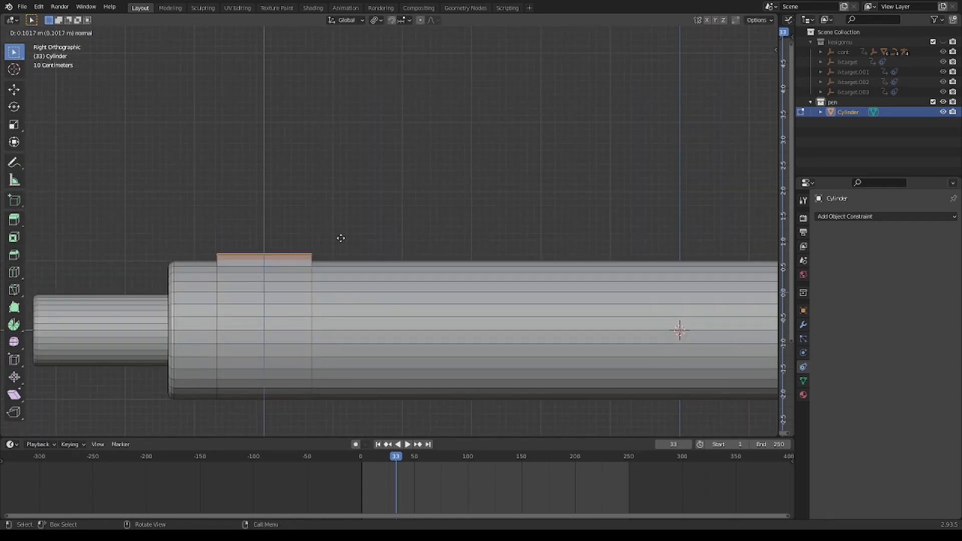
{"action": "key", "text": "2"}
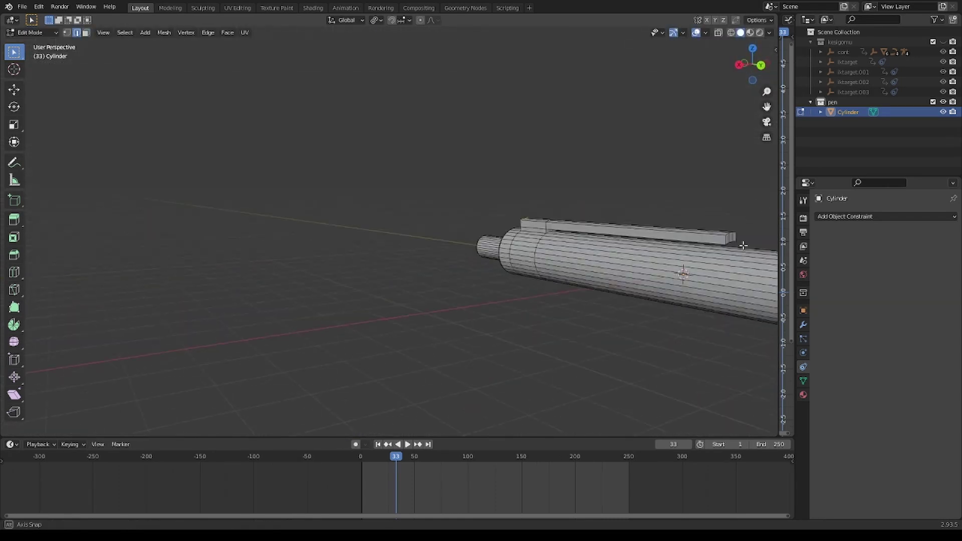
{"action": "mouse_move", "coordinate": [32, 260]}
{"action": "middle_mouse_down"}
{"action": "mouse_move", "coordinate": [621, 266]}
{"action": "mouse_move", "coordinate": [147, 257]}
{"action": "middle_mouse_up"}
{"action": "left_click", "coordinate": [298, 309]}
{"action": "mouse_move", "coordinate": [299, 310]}
{"action": "middle_mouse_down"}
{"action": "mouse_move", "coordinate": [669, 283]}
{"action": "mouse_move", "coordinate": [700, 239]}
{"action": "mouse_move", "coordinate": [425, 230]}
{"action": "middle_mouse_up"}
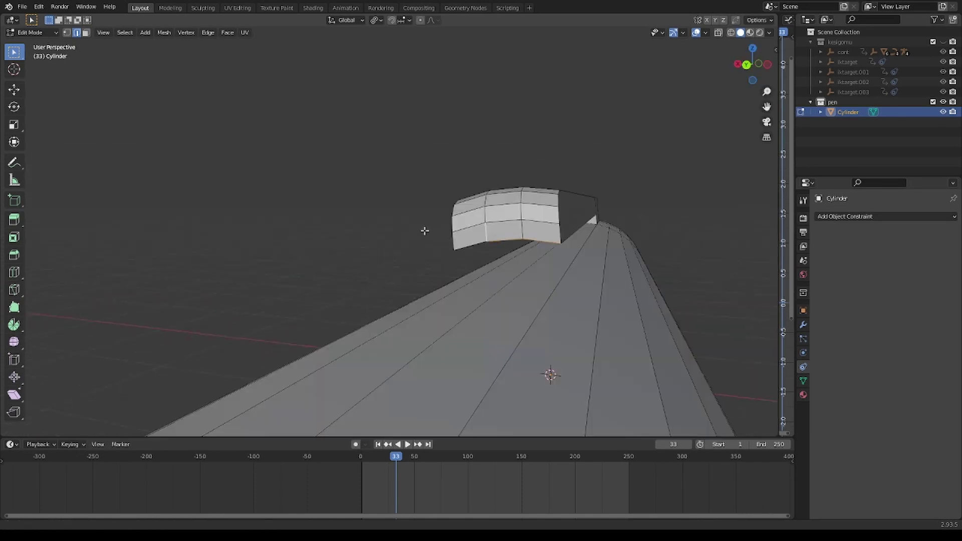
{"action": "mouse_move", "coordinate": [507, 240]}
{"action": "middle_mouse_down"}
{"action": "mouse_move", "coordinate": [576, 280]}
{"action": "mouse_move", "coordinate": [577, 241]}
{"action": "mouse_move", "coordinate": [612, 252]}
{"action": "mouse_move", "coordinate": [650, 217]}
{"action": "mouse_move", "coordinate": [430, 300]}
{"action": "middle_mouse_up"}
{"action": "scroll", "coordinate": [429, 301], "scroll_direction": "down", "scroll_amount": 5}
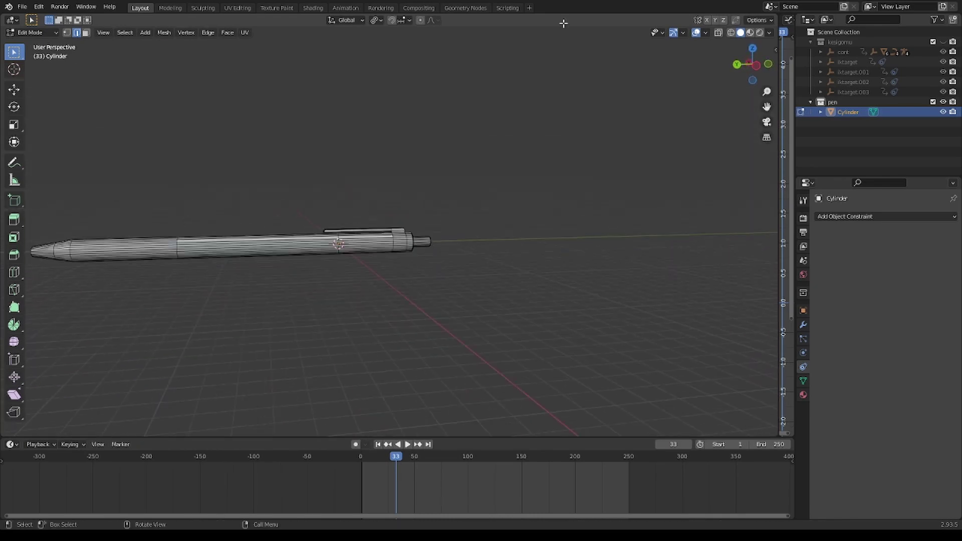
Create a new pen material named red in the Shading workspace.
{"action": "left_click", "coordinate": [312, 7]}
{"action": "middle_click_drag", "start_coordinate": [407, 115], "coordinate": [451, 210]}
{"action": "left_click", "coordinate": [476, 307]}
{"action": "double_click", "coordinate": [476, 308]}
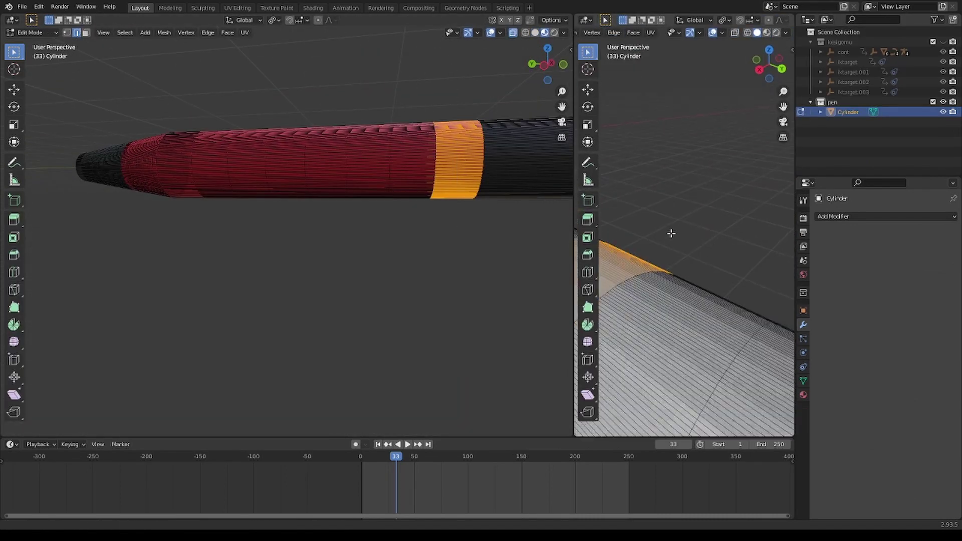
Scale and extrude a ring of grip faces into raised bands.
{"action": "key", "text": "s"}
{"action": "left_click", "coordinate": [414, 256]}
{"action": "key", "text": "s"}
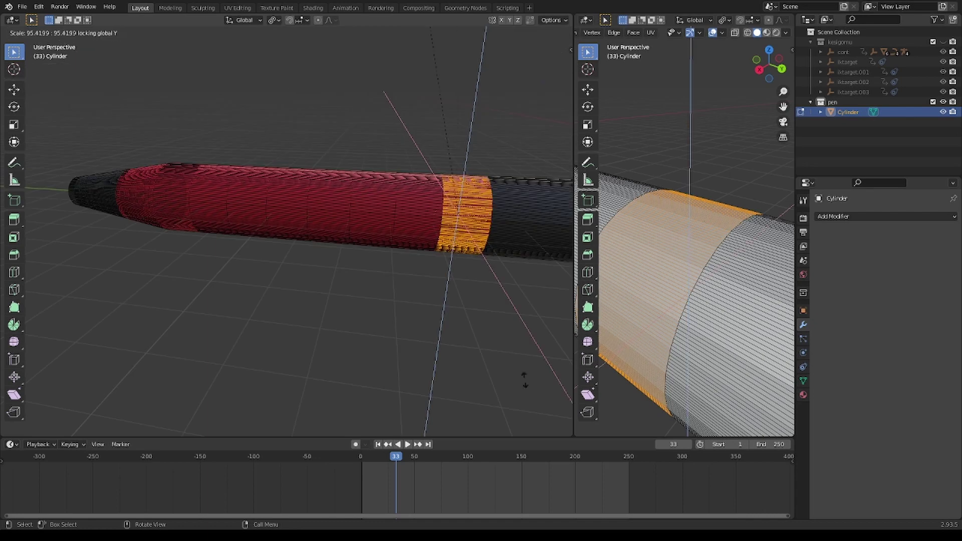
{"action": "left_click_drag", "start_coordinate": [455, 258], "coordinate": [429, 53]}
{"action": "key", "text": "KP_3"}
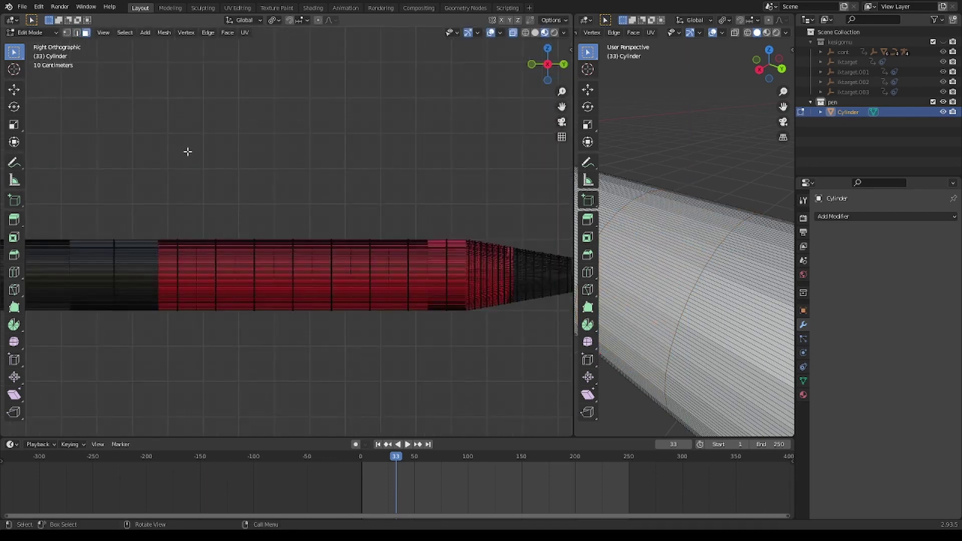
{"action": "left_click", "coordinate": [405, 219]}
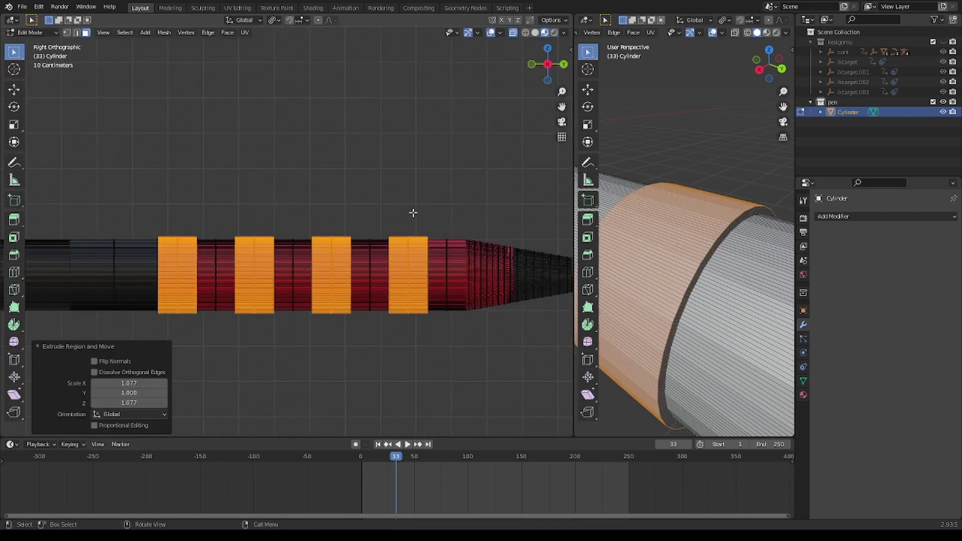
{"action": "key", "text": "Tab"}
{"action": "mouse_move", "coordinate": [414, 212]}
{"action": "middle_mouse_down"}
{"action": "mouse_move", "coordinate": [344, 301]}
{"action": "mouse_move", "coordinate": [281, 11]}
{"action": "middle_mouse_up"}
{"action": "left_click", "coordinate": [312, 7]}
{"action": "scroll", "coordinate": [483, 440], "scroll_direction": "down", "scroll_amount": 2}
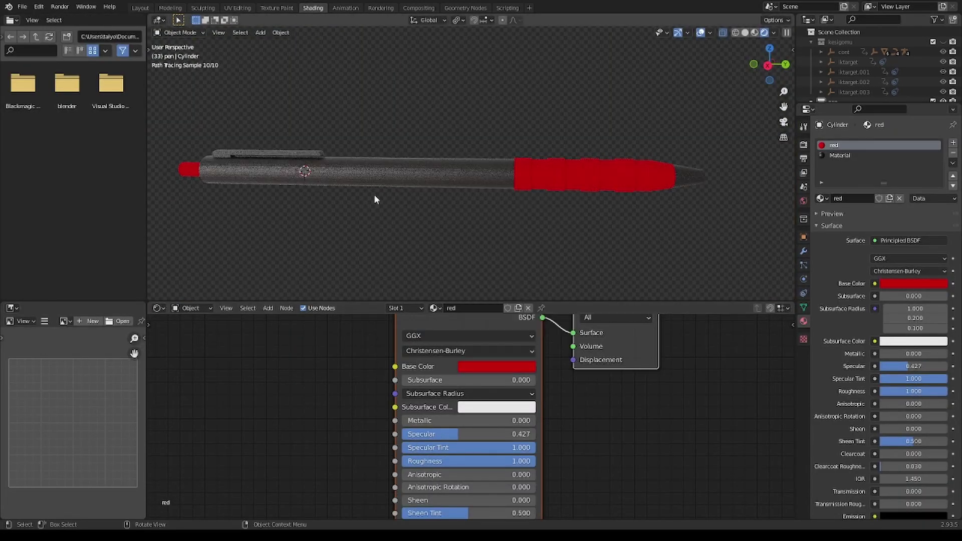
Activate the black body material slot and box-select the clip faces in X-ray side view.
{"action": "left_click", "coordinate": [374, 181]}
{"action": "left_click", "coordinate": [405, 307]}
{"action": "left_click", "coordinate": [441, 336]}
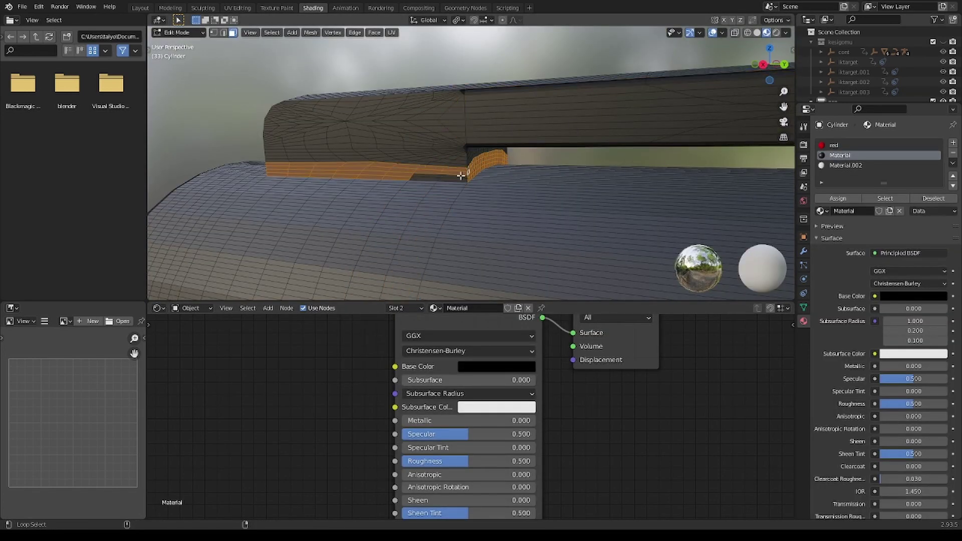
{"action": "key", "text": "KP_3"}
{"action": "key", "text": "alt+z"}
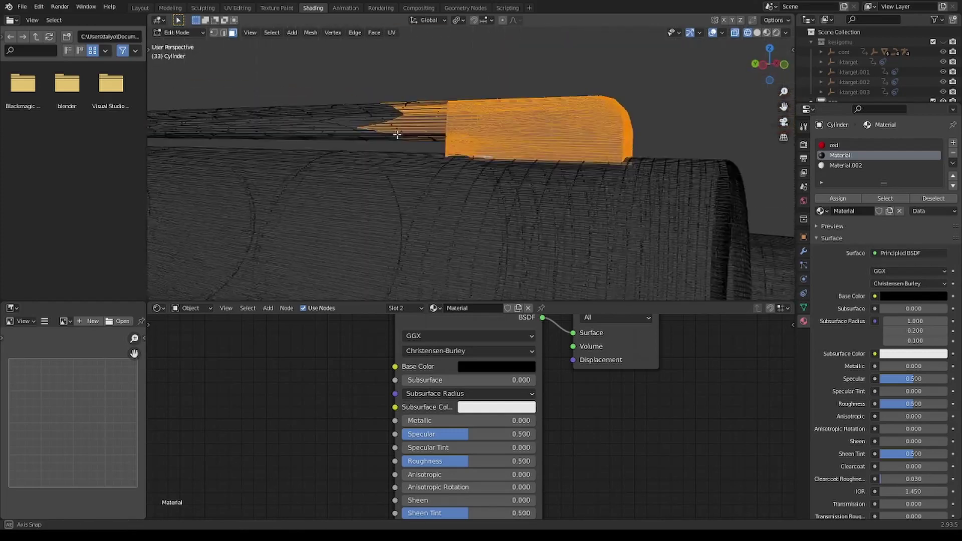
{"action": "left_click_drag", "start_coordinate": [564, 163], "coordinate": [141, 111]}
{"action": "middle_click_drag", "start_coordinate": [350, 200], "coordinate": [451, 210]}
Assign Material.002 to the clip and make it fully metallic grey.
{"action": "left_click", "coordinate": [766, 32]}
{"action": "left_click", "coordinate": [405, 308]}
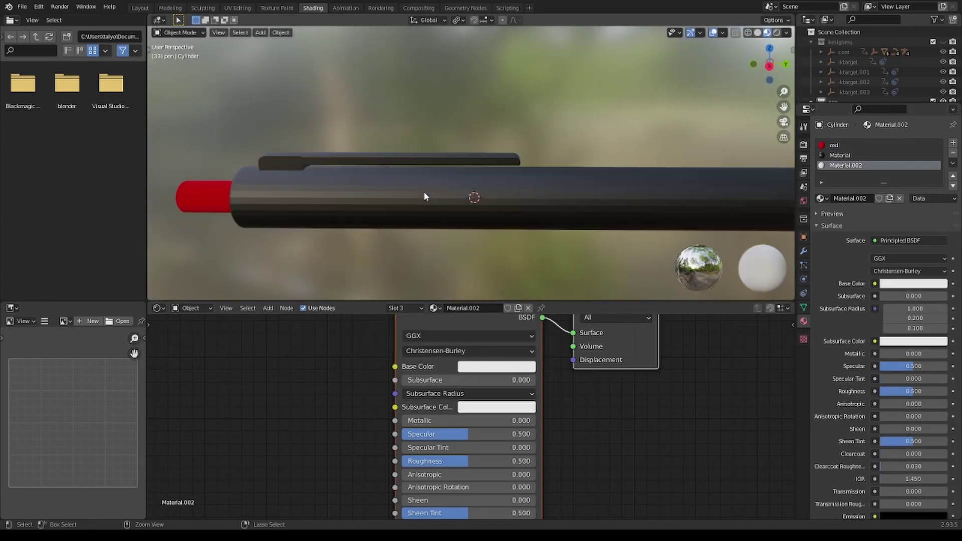
{"action": "left_click", "coordinate": [420, 350]}
{"action": "left_click", "coordinate": [364, 389]}
{"action": "left_click", "coordinate": [496, 366]}
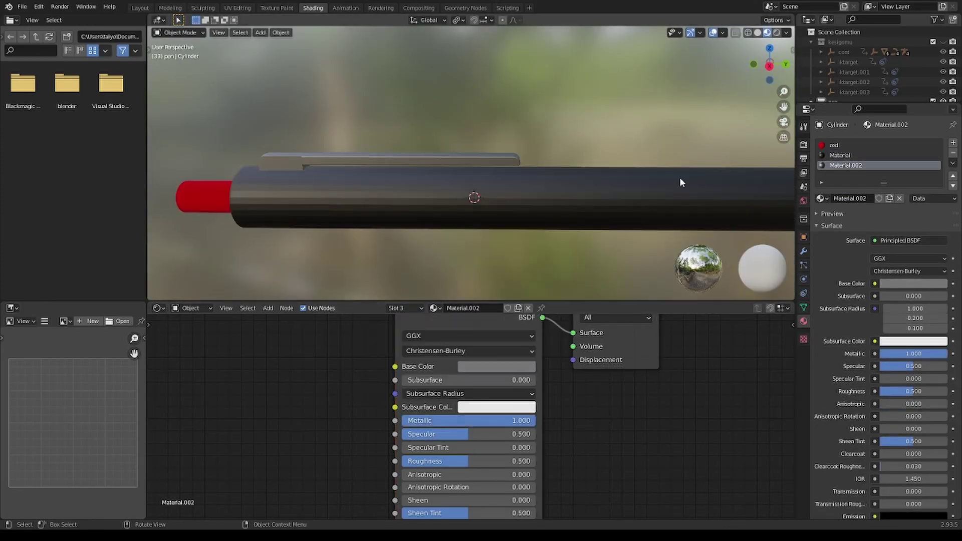
{"action": "key", "text": "Tab"}
{"action": "left_click", "coordinate": [445, 221]}
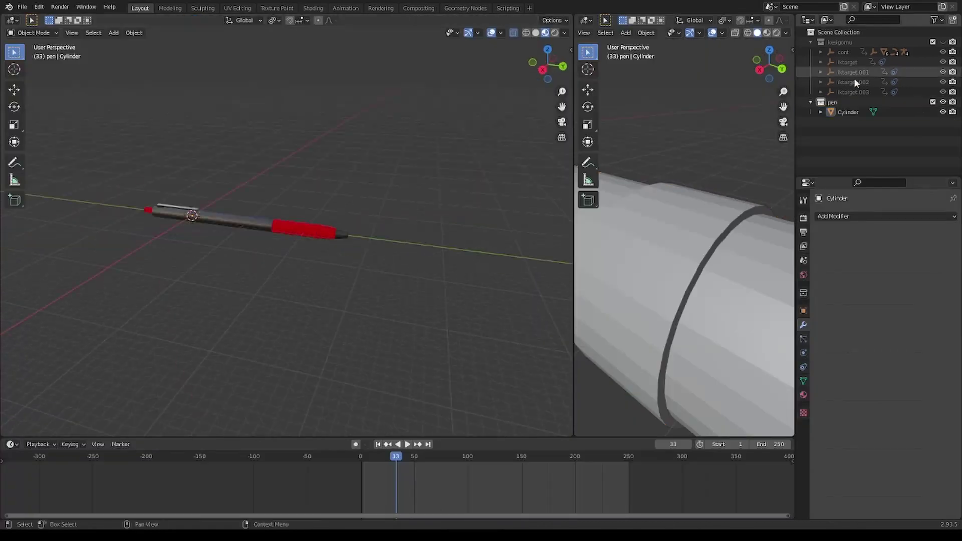
Slide the pen along Y, select it, and add an armature.
{"action": "key", "text": "g"}
{"action": "key", "text": "y"}
{"action": "left_click", "coordinate": [264, 259]}
{"action": "key", "text": "shift+a"}
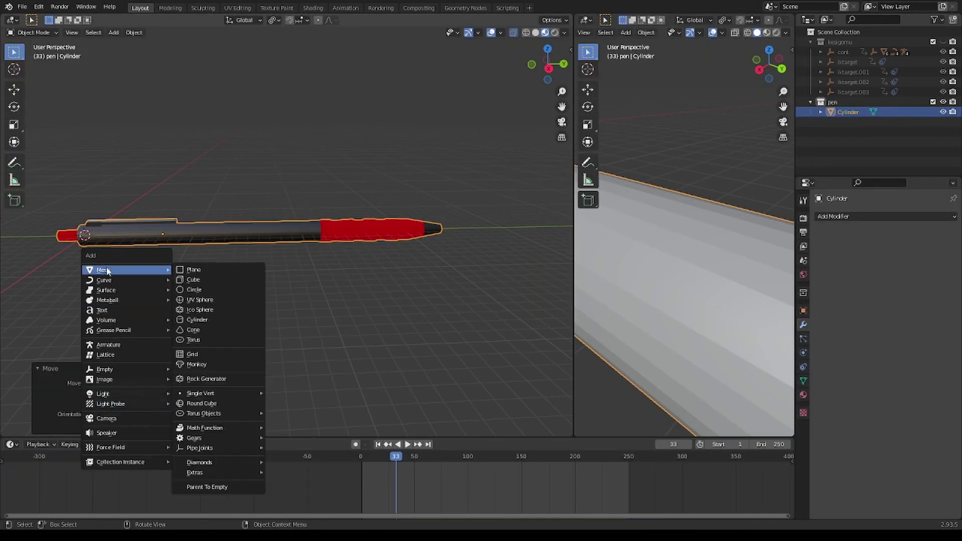
{"action": "left_click", "coordinate": [117, 345]}
Rotate the bone 90° and scale it to span the pen's length.
{"action": "key", "text": "KP_3"}
{"action": "scroll", "coordinate": [227, 259], "scroll_direction": "up", "scroll_amount": 5}
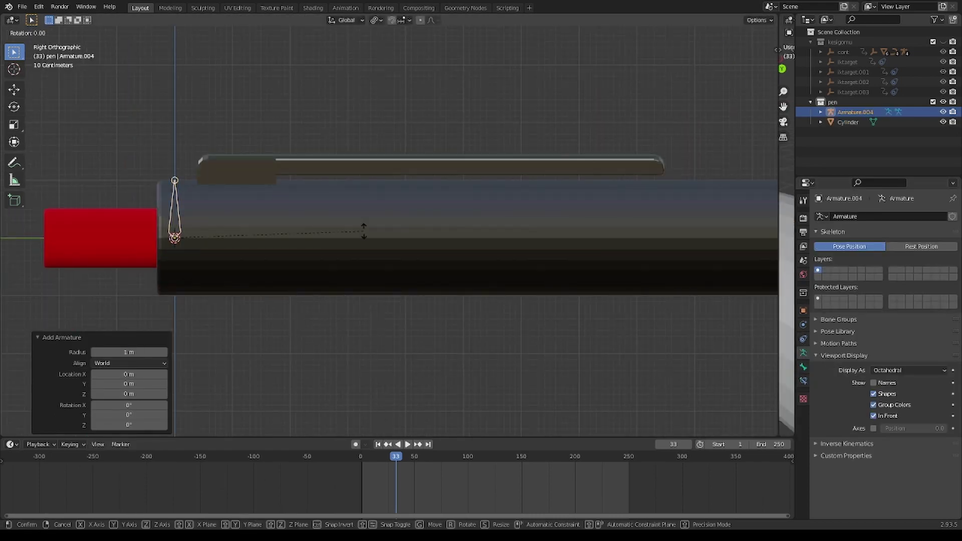
{"action": "key", "text": "r"}
{"action": "key", "text": "9"}
{"action": "key", "text": "0"}
{"action": "key", "text": "Return"}
{"action": "scroll", "coordinate": [365, 210], "scroll_direction": "down", "scroll_amount": 3}
{"action": "key", "text": "s"}
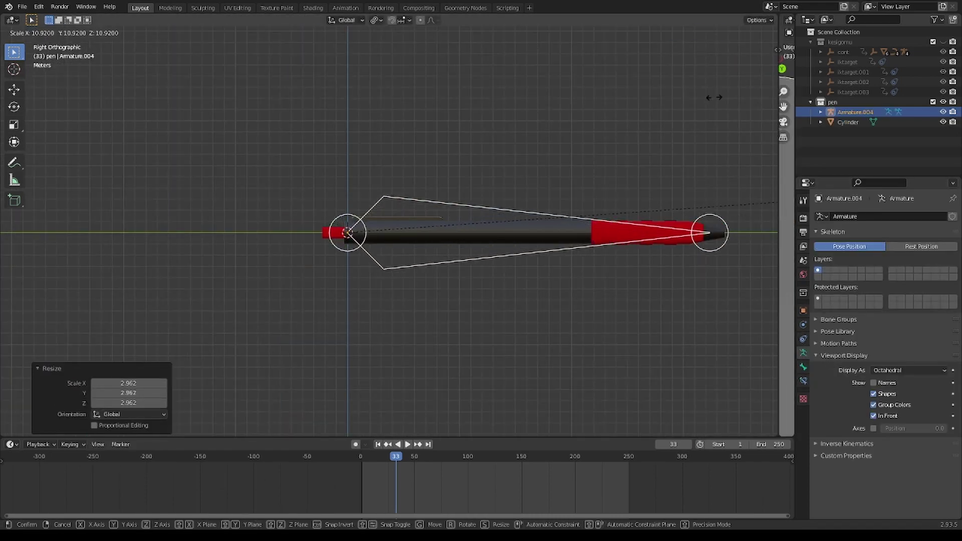
{"action": "left_click", "coordinate": [713, 97]}
Subdivide the bone into four and parent the pen with automatic weights.
{"action": "key", "text": "Tab"}
{"action": "key", "text": "w"}
{"action": "key", "text": "Tab"}
{"action": "left_click", "coordinate": [385, 240]}
{"action": "left_click", "coordinate": [393, 232], "text": "shift"}
{"action": "key", "text": "ctrl+p"}
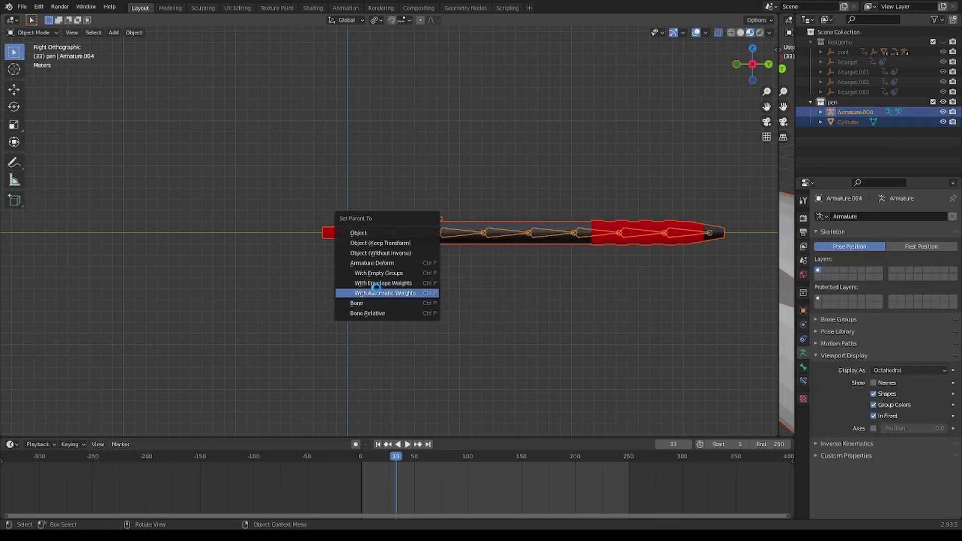
{"action": "left_click", "coordinate": [375, 293]}
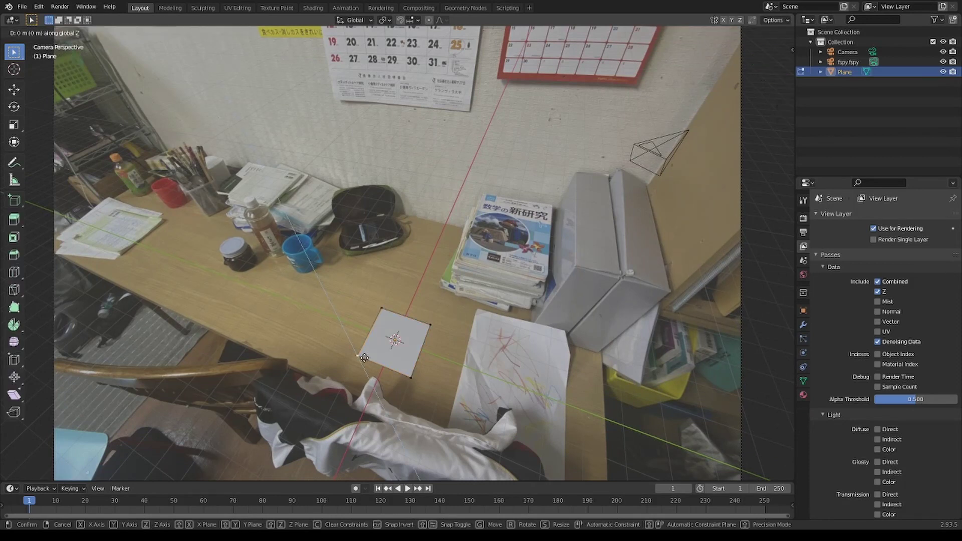
Move the plane's corner vertices onto the desk with X-ray enabled.
{"action": "key", "text": "Escape"}
{"action": "left_click", "coordinate": [400, 378]}
{"action": "key", "text": "g"}
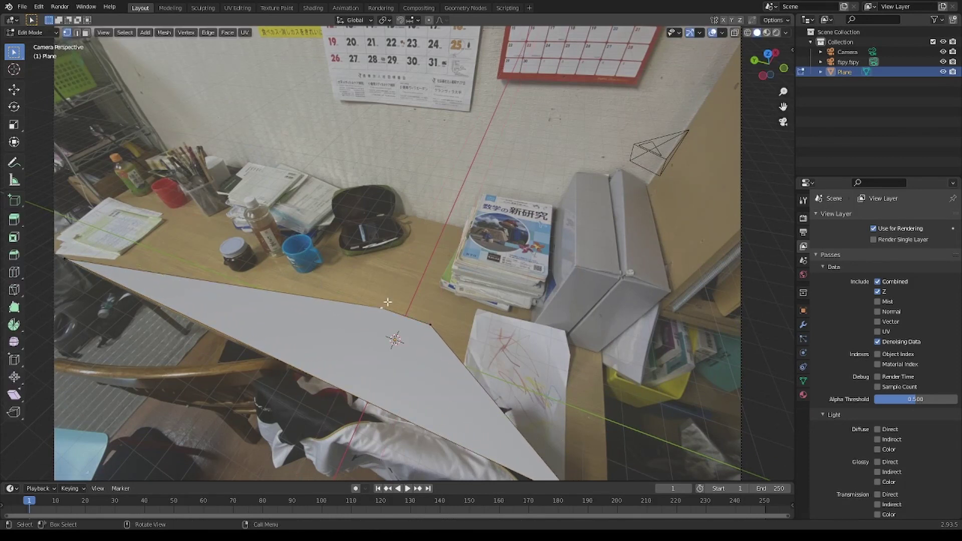
{"action": "key", "text": "alt+z"}
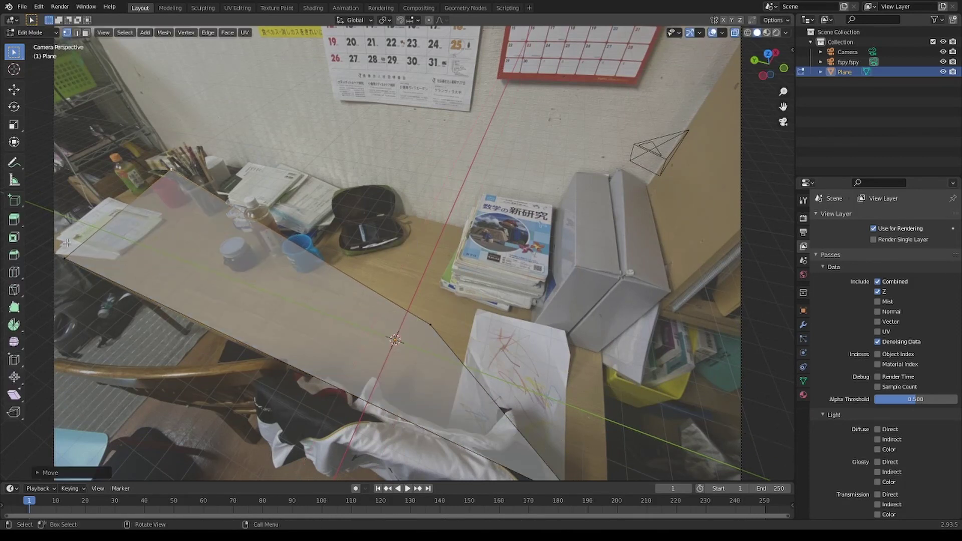
{"action": "left_click", "coordinate": [550, 159]}
{"action": "left_click", "coordinate": [176, 173]}
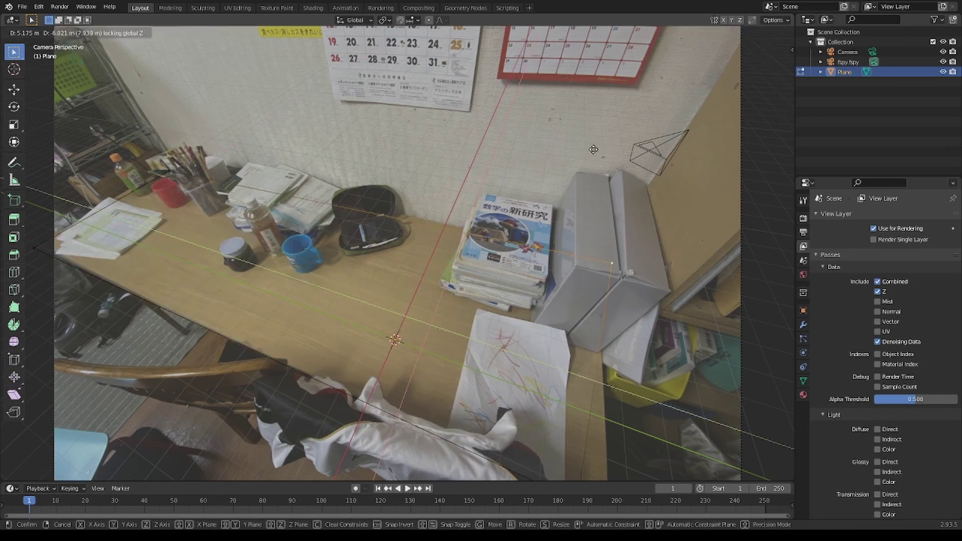
Return the plane to Object Mode and delete the cube.
{"action": "key", "text": "ctrl+Tab"}
{"action": "left_click", "coordinate": [247, 254]}
{"action": "left_click", "coordinate": [803, 310]}
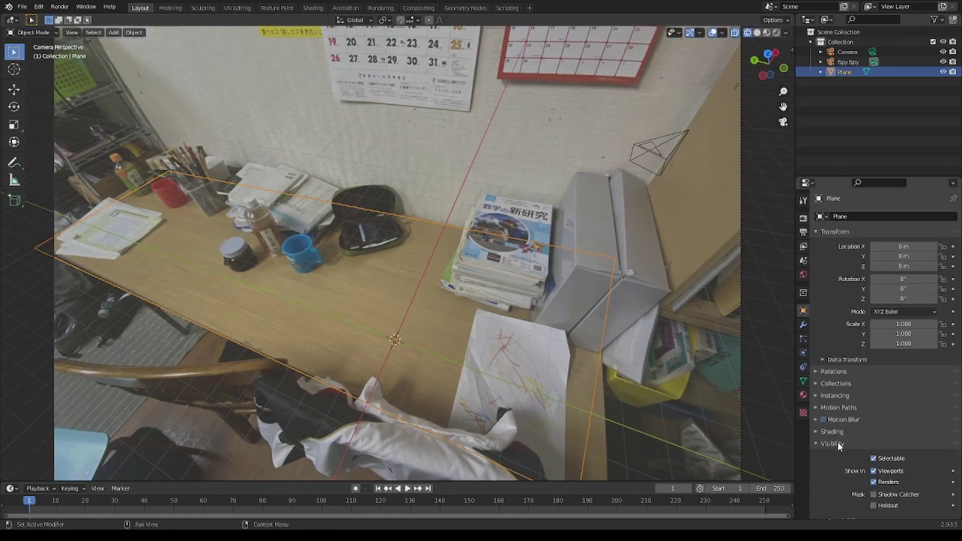
{"action": "scroll", "coordinate": [837, 442], "scroll_direction": "down", "scroll_amount": 3}
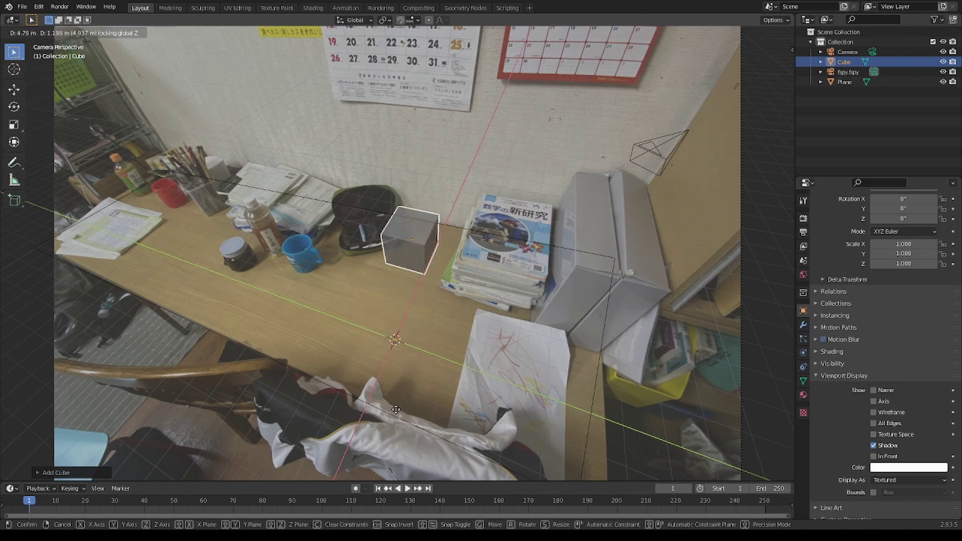
{"action": "key", "text": "KP_Decimal"}
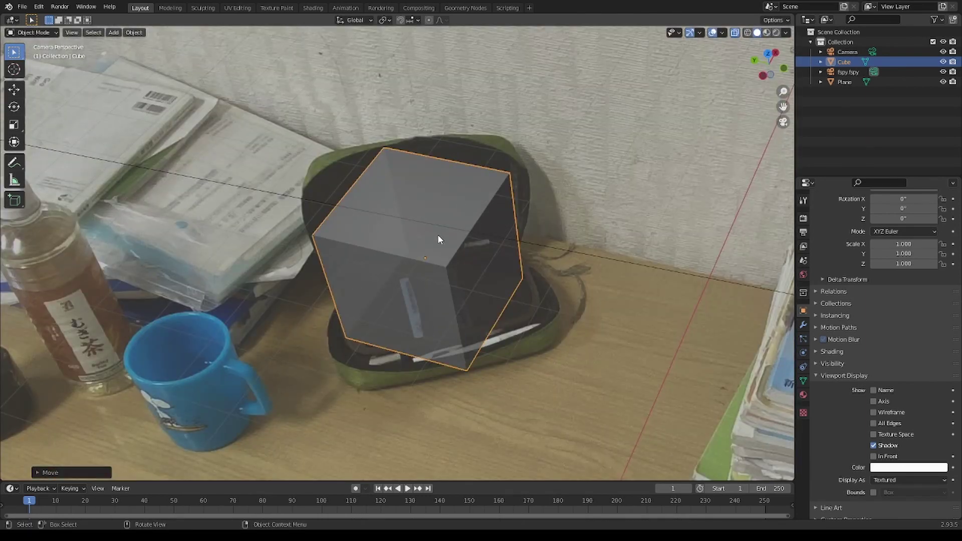
{"action": "key", "text": "Delete"}
Add a new plane and fit its corners over the pencil case.
{"action": "key", "text": "shift+a"}
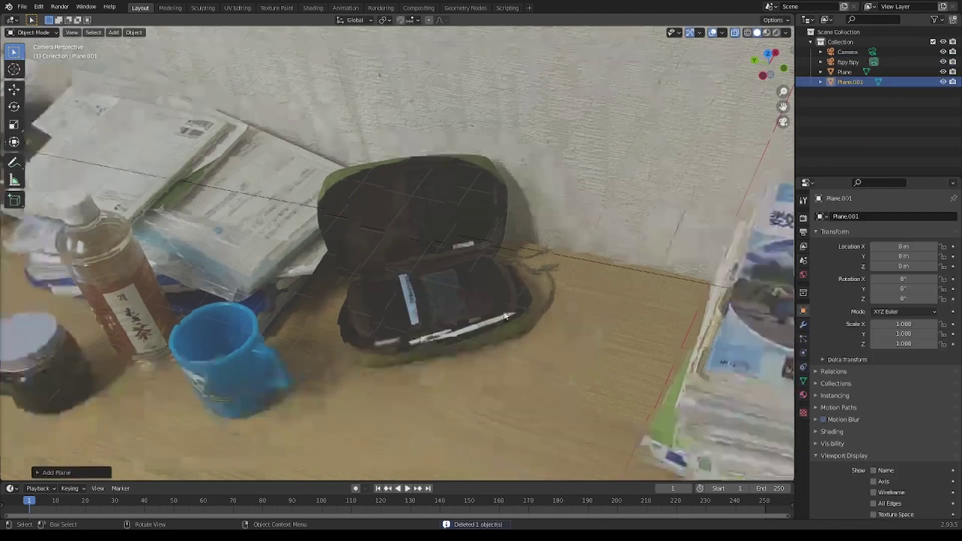
{"action": "key", "text": "g"}
{"action": "left_click", "coordinate": [444, 301]}
{"action": "scroll", "coordinate": [444, 300], "scroll_direction": "up", "scroll_amount": 3}
{"action": "key", "text": "Tab"}
{"action": "left_click_drag", "start_coordinate": [526, 419], "coordinate": [353, 414]}
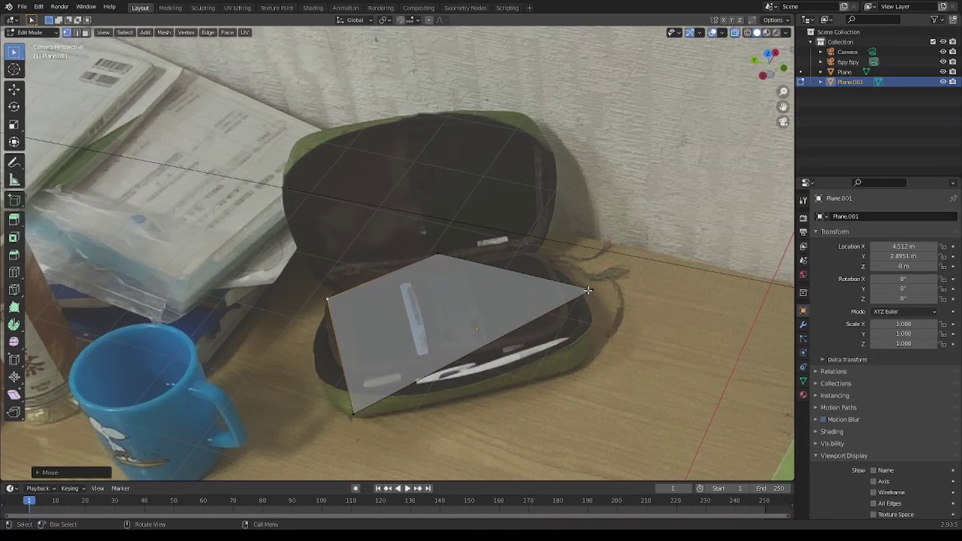
{"action": "left_click_drag", "start_coordinate": [589, 290], "coordinate": [595, 358]}
{"action": "left_click_drag", "start_coordinate": [438, 254], "coordinate": [529, 256]}
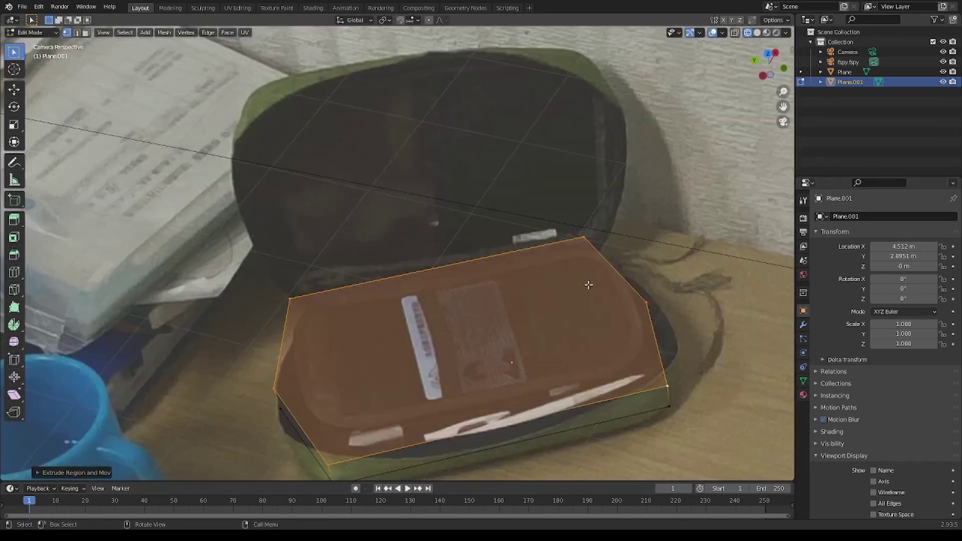
{"action": "left_click", "coordinate": [646, 303]}
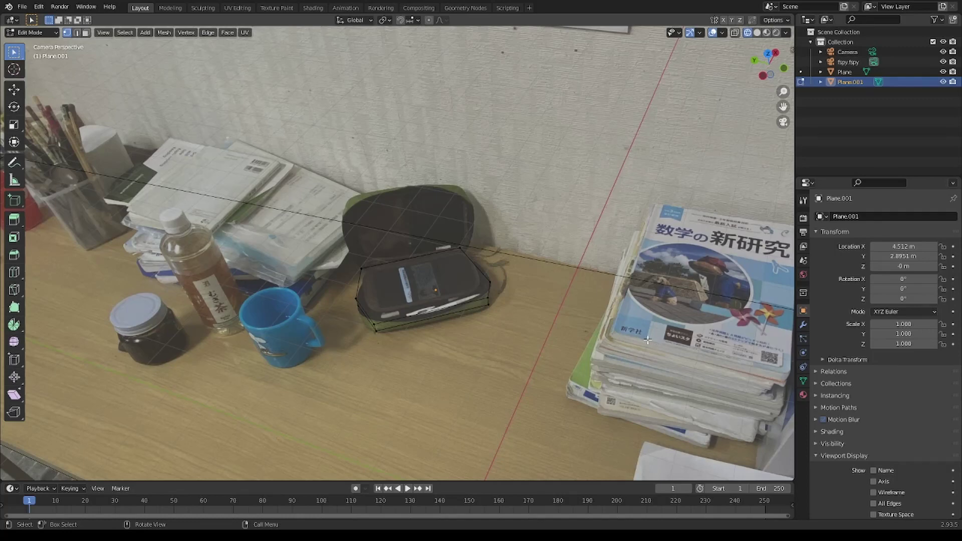
{"action": "key", "text": "shift+a"}
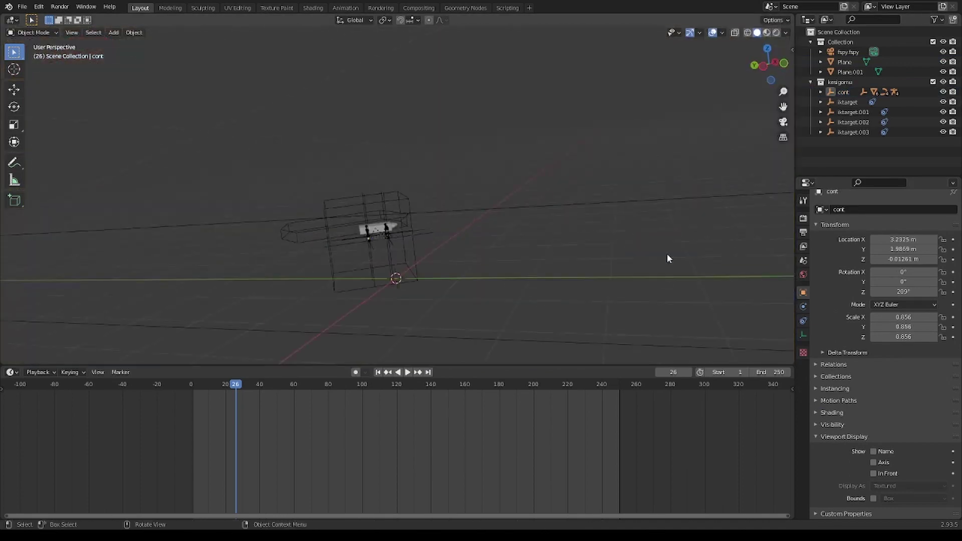
From a side view, keyframe the IK targets' location.
{"action": "left_click", "coordinate": [774, 63]}
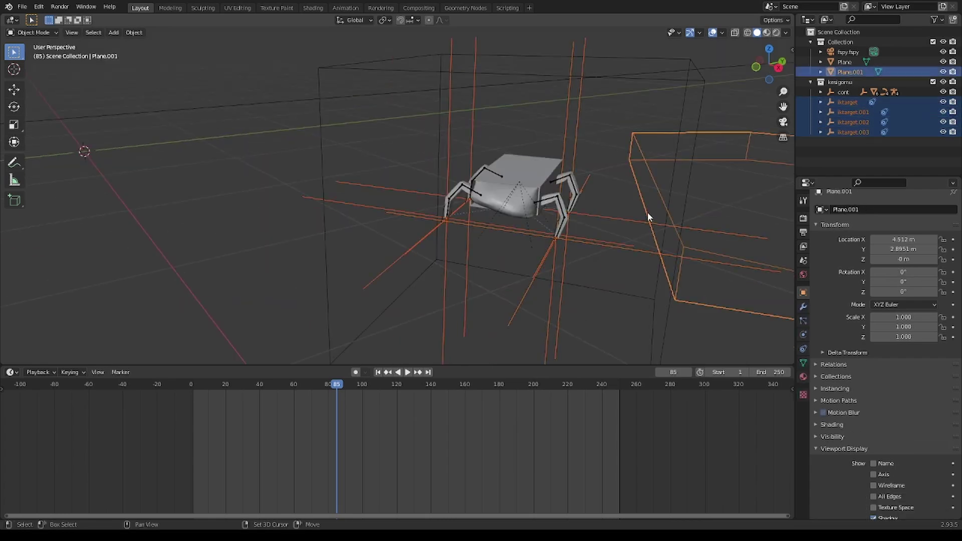
{"action": "key", "text": "i"}
{"action": "left_click", "coordinate": [488, 277]}
{"action": "middle_click_drag", "start_coordinate": [600, 223], "coordinate": [646, 237]}
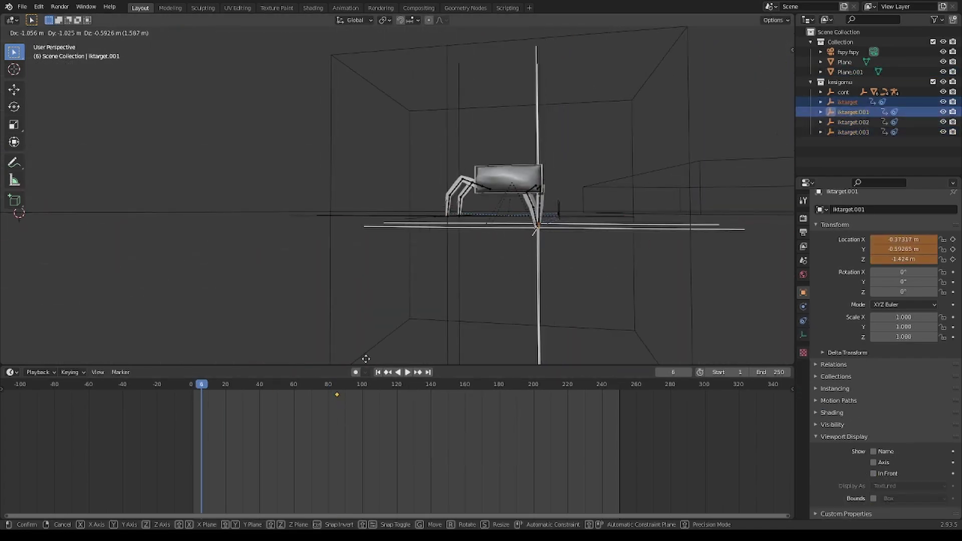
{"action": "key", "text": "i"}
{"action": "middle_click_drag", "start_coordinate": [422, 196], "coordinate": [453, 260]}
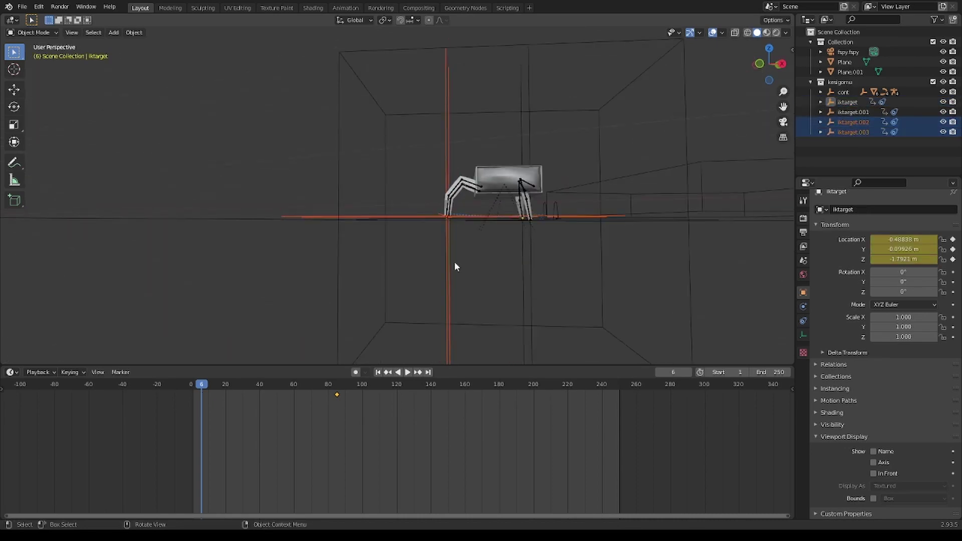
Move the two remaining IK targets to a new position and keyframe their location.
{"action": "left_click", "coordinate": [502, 197]}
{"action": "middle_click_drag", "start_coordinate": [504, 198], "coordinate": [536, 203]}
{"action": "left_click", "coordinate": [713, 33]}
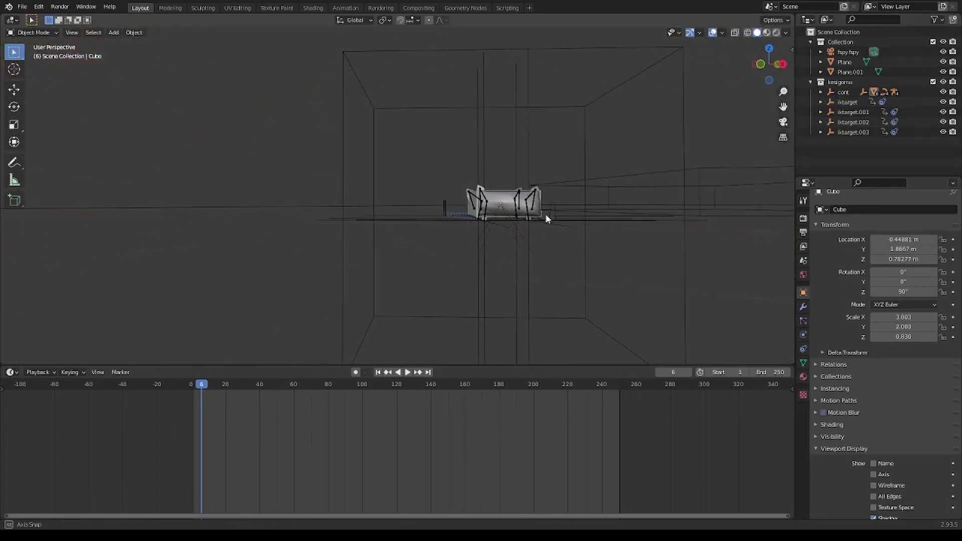
{"action": "left_click", "coordinate": [469, 237]}
{"action": "key", "text": "i"}
{"action": "key", "text": "g"}
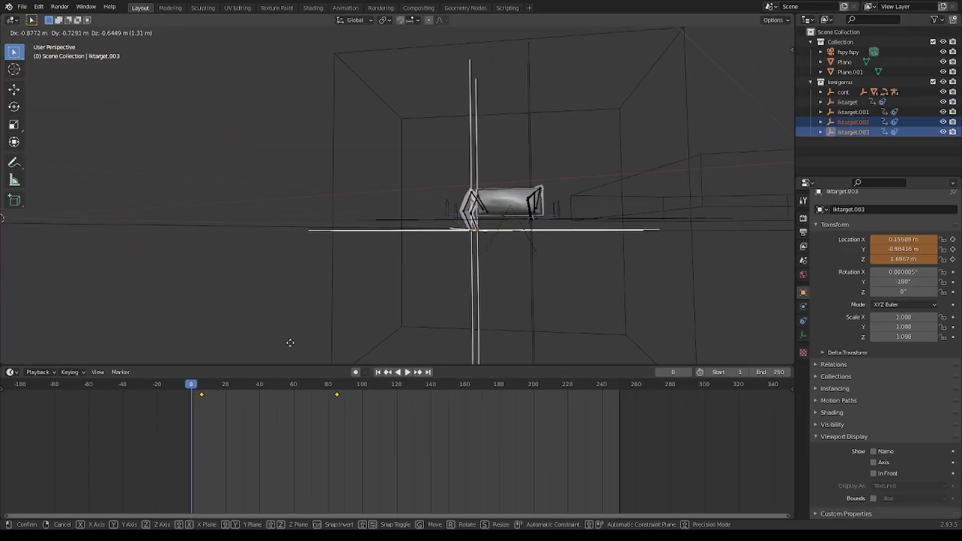
{"action": "left_click", "coordinate": [290, 343]}
{"action": "key", "text": "i"}
In camera view, keyframe the eraser body's location and raise it.
{"action": "key", "text": "KP_0"}
{"action": "left_click", "coordinate": [712, 33]}
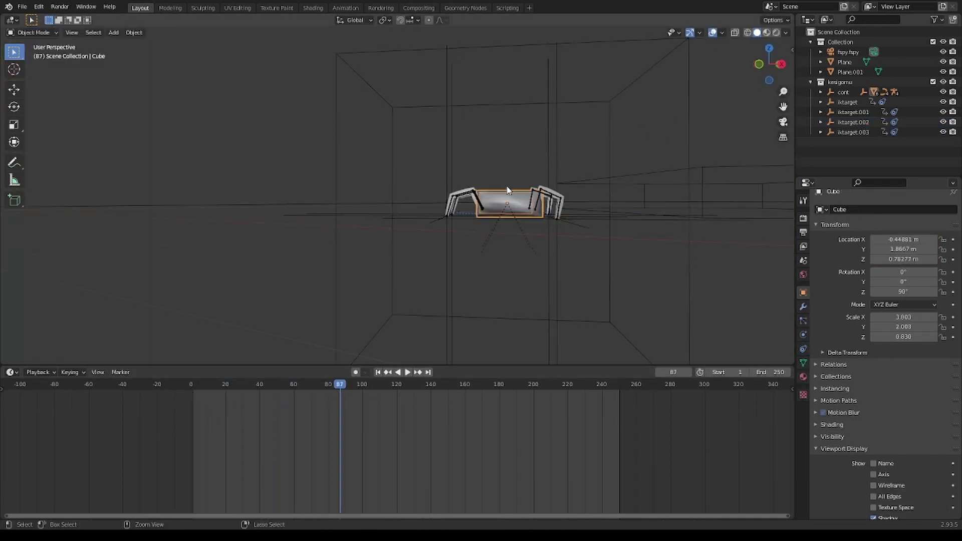
{"action": "key", "text": "i"}
{"action": "key", "text": "g"}
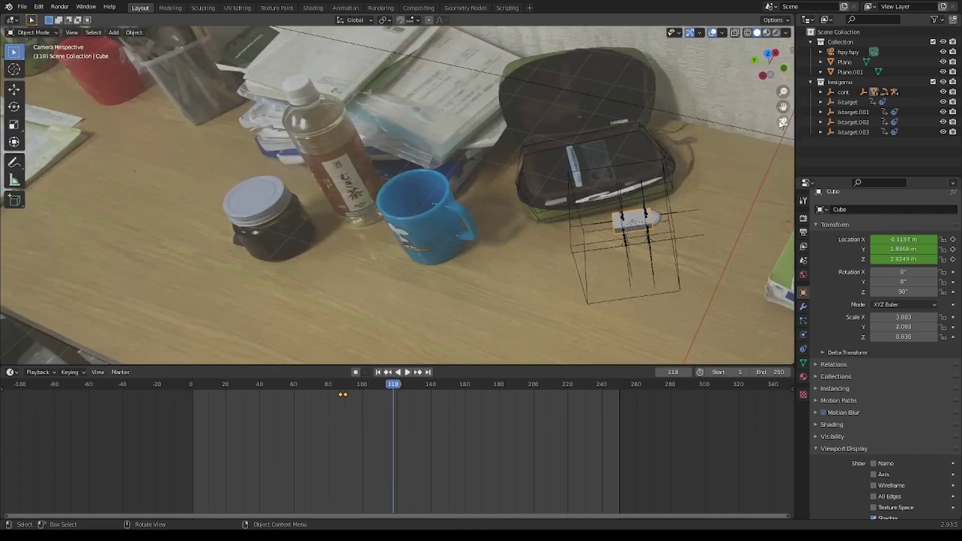
{"action": "mouse_move", "coordinate": [366, 390]}
{"action": "left_mouse_down"}
{"action": "mouse_move", "coordinate": [305, 398]}
{"action": "mouse_move", "coordinate": [552, 326]}
{"action": "mouse_move", "coordinate": [732, 321]}
{"action": "left_mouse_up"}
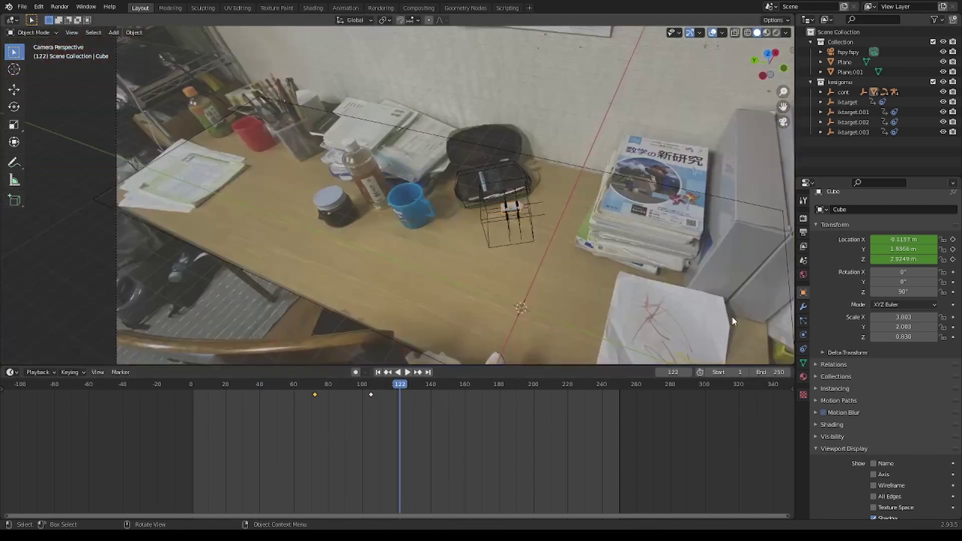
Set the output format to BMP and the end frame to 1000, then play back.
{"action": "left_click", "coordinate": [803, 232]}
{"action": "left_click", "coordinate": [935, 429]}
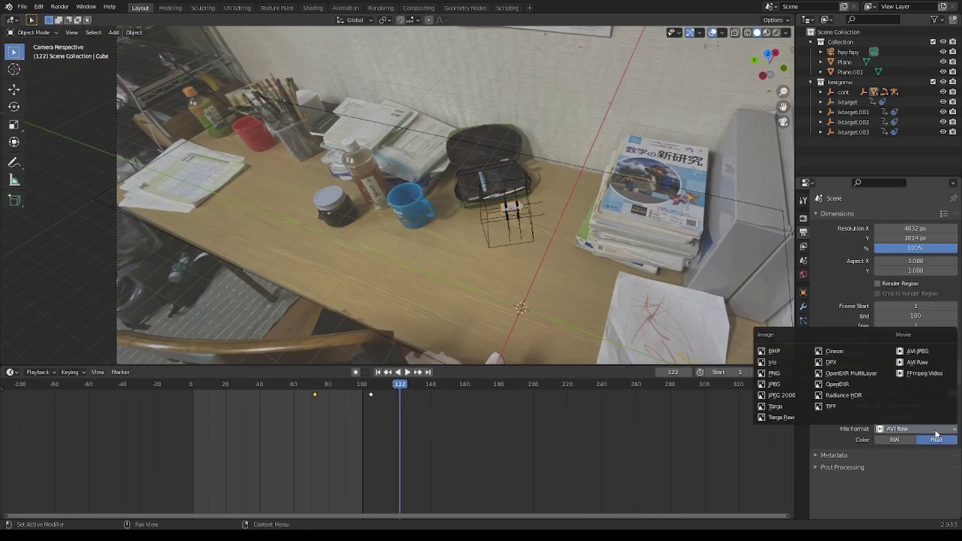
{"action": "left_click", "coordinate": [774, 351]}
{"action": "type", "text": "0"}
{"action": "key", "text": "Return"}
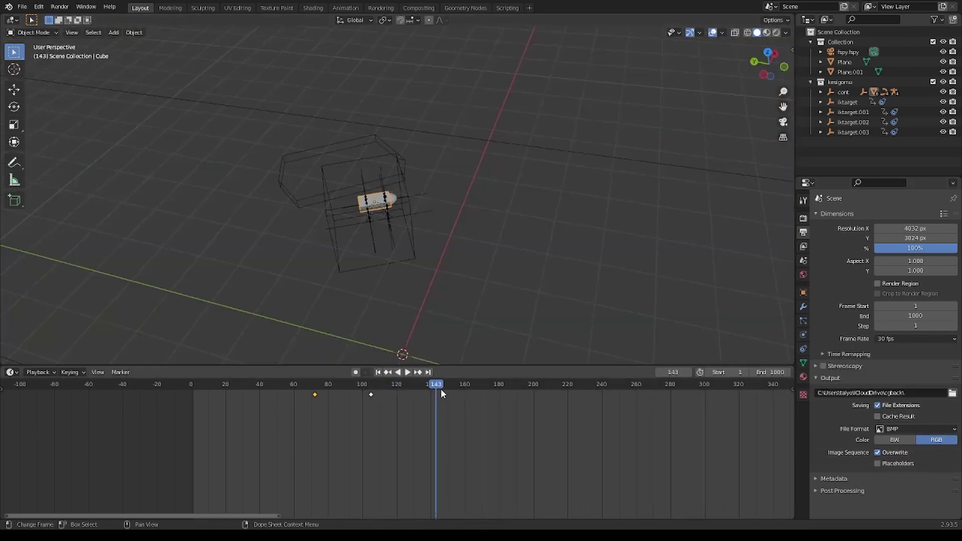
{"action": "left_click_drag", "start_coordinate": [440, 388], "coordinate": [374, 388]}
{"action": "key", "text": "space"}
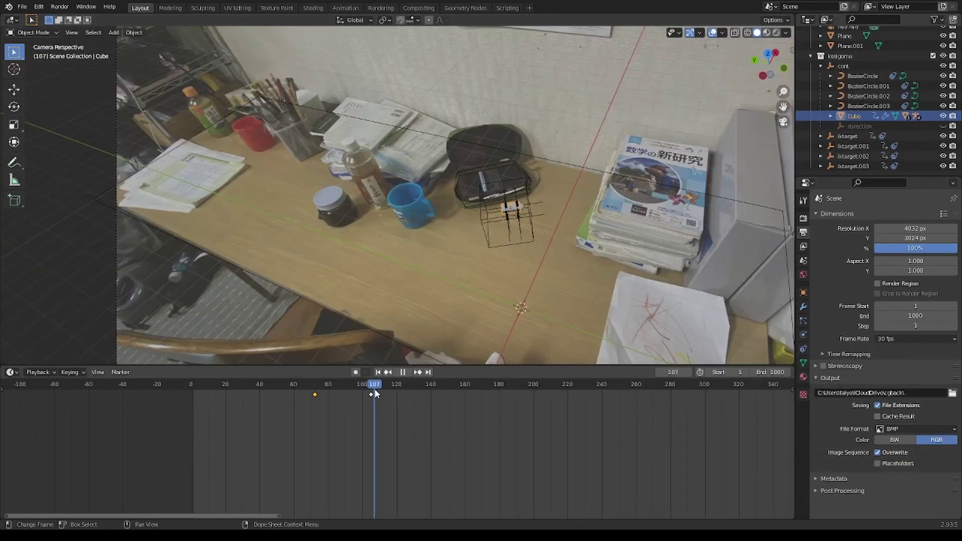
{"action": "middle_click_drag", "start_coordinate": [361, 326], "coordinate": [259, 241]}
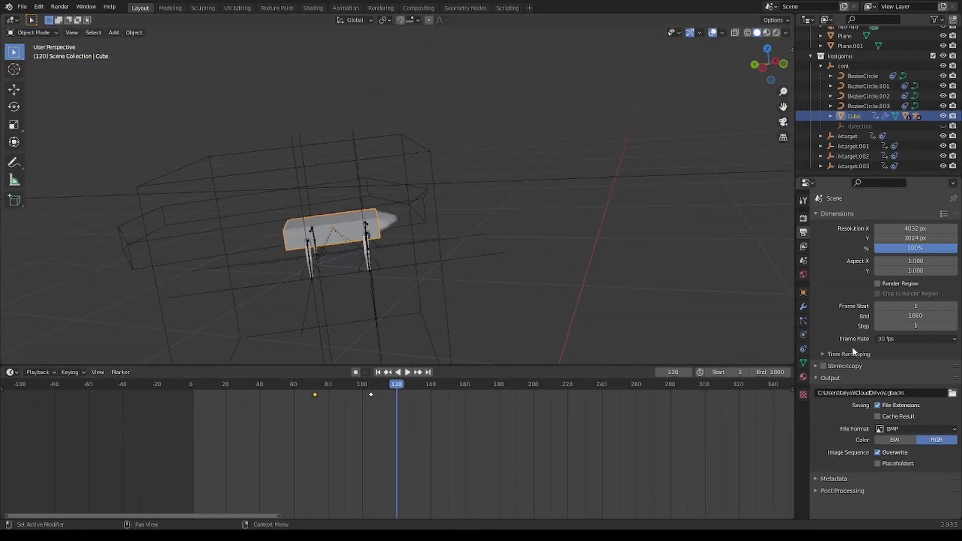
Select BezierCircle.003, an IK target, then the cont controller.
{"action": "left_click", "coordinate": [803, 339]}
{"action": "left_click", "coordinate": [358, 326]}
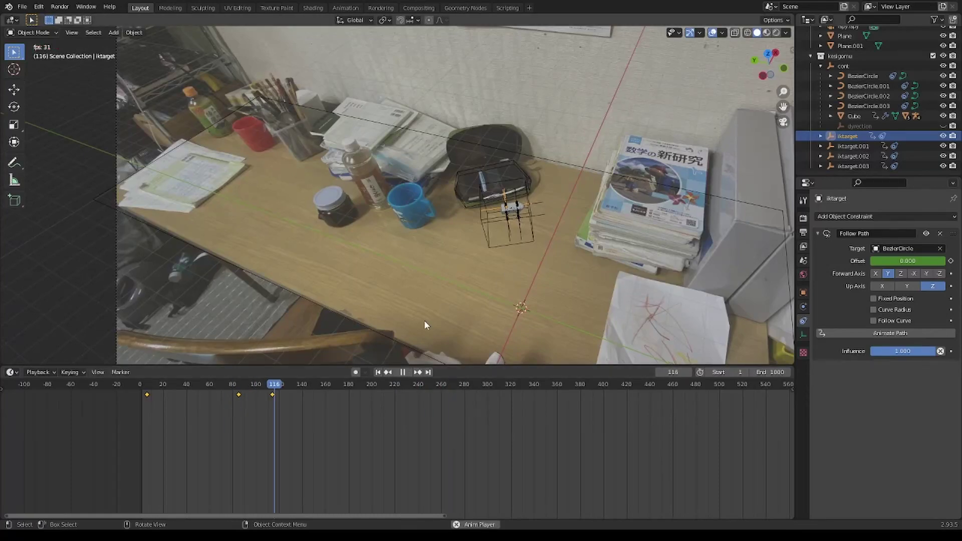
{"action": "key", "text": "Escape"}
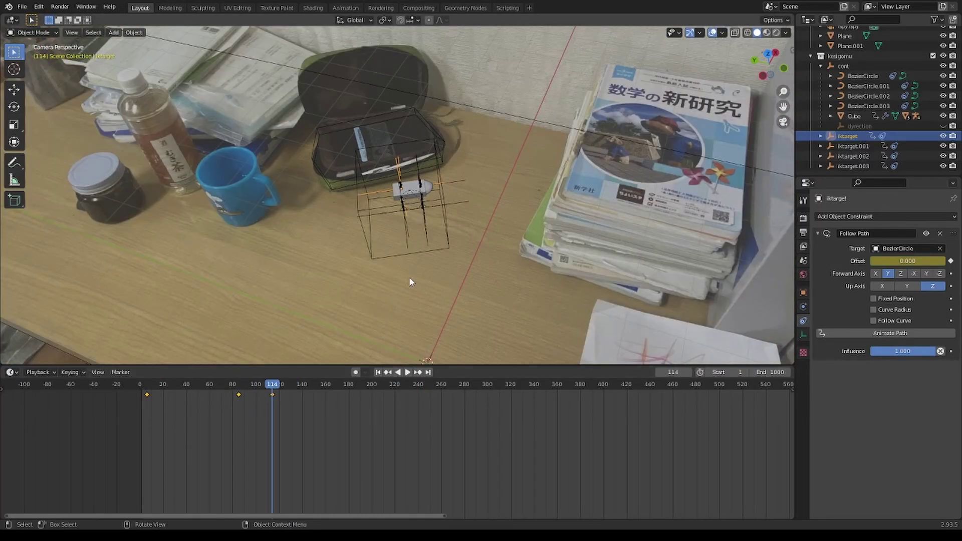
{"action": "left_click", "coordinate": [372, 258]}
{"action": "left_click", "coordinate": [400, 258]}
{"action": "left_click", "coordinate": [443, 224], "text": "shift"}
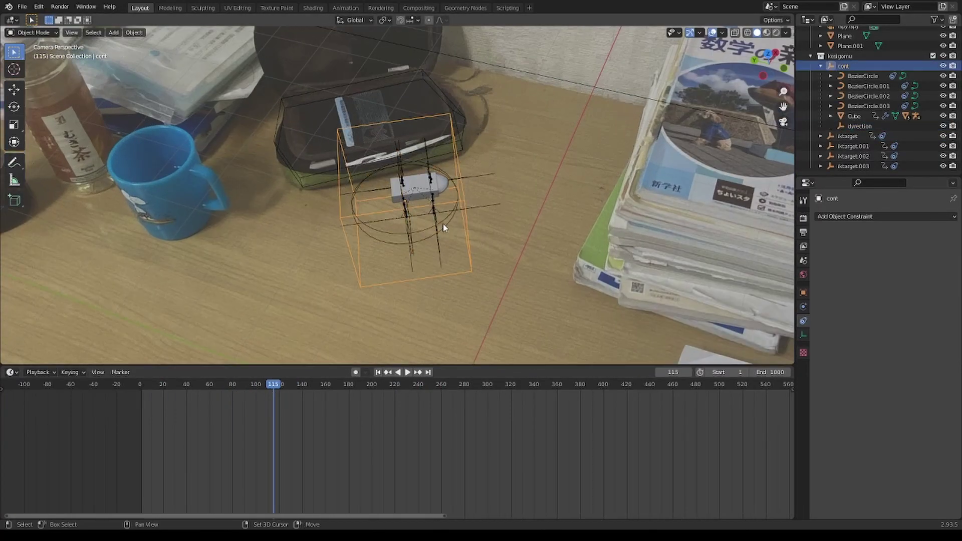
{"action": "middle_click_drag", "start_coordinate": [443, 224], "coordinate": [417, 223]}
At frame 75 in camera view, keyframe cont and move the walker onto the paper.
{"action": "key", "text": "KP_0"}
{"action": "left_click", "coordinate": [224, 393]}
{"action": "key", "text": "space"}
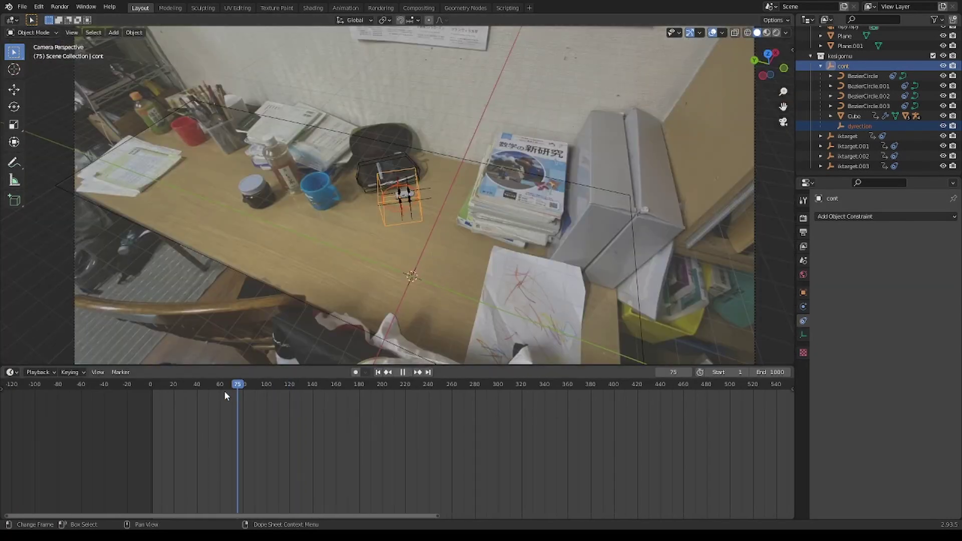
{"action": "key", "text": "i"}
{"action": "left_click_drag", "start_coordinate": [407, 391], "coordinate": [536, 391]}
{"action": "left_click", "coordinate": [544, 309]}
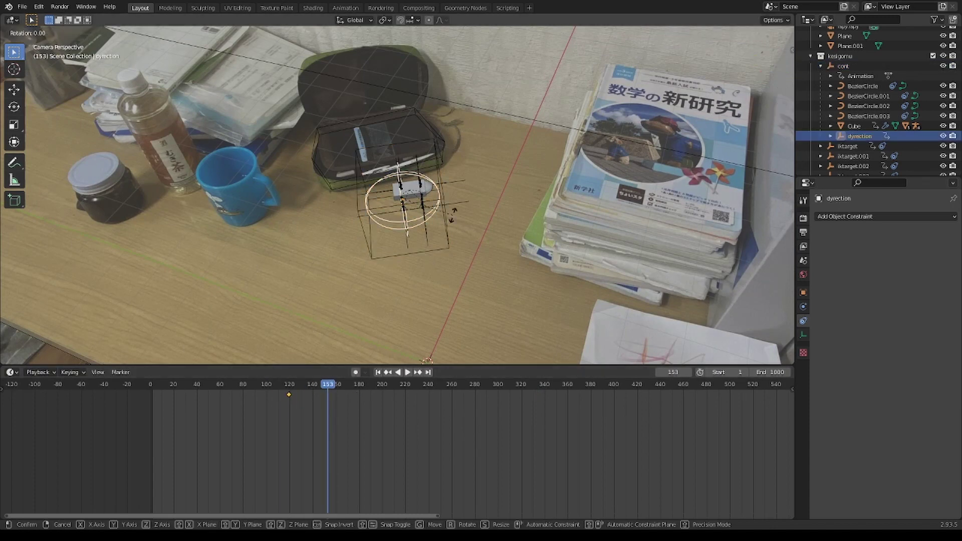
Cancel the direction control's rotation and select the cont controller.
{"action": "key", "text": "Escape"}
{"action": "left_click", "coordinate": [446, 239]}
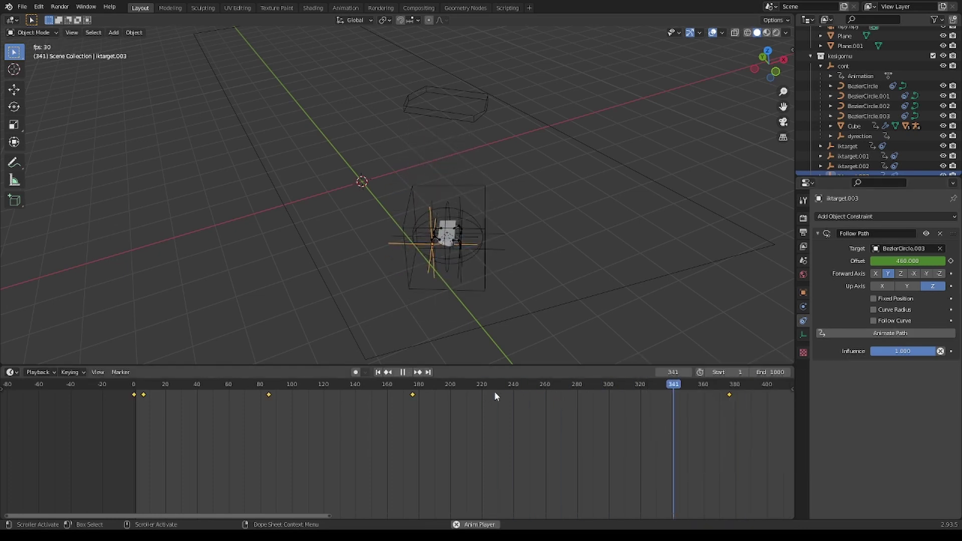
Keyframe iktarget.002's and iktarget.001's location, then scrub from frame 20 to 156.
{"action": "key", "text": "i"}
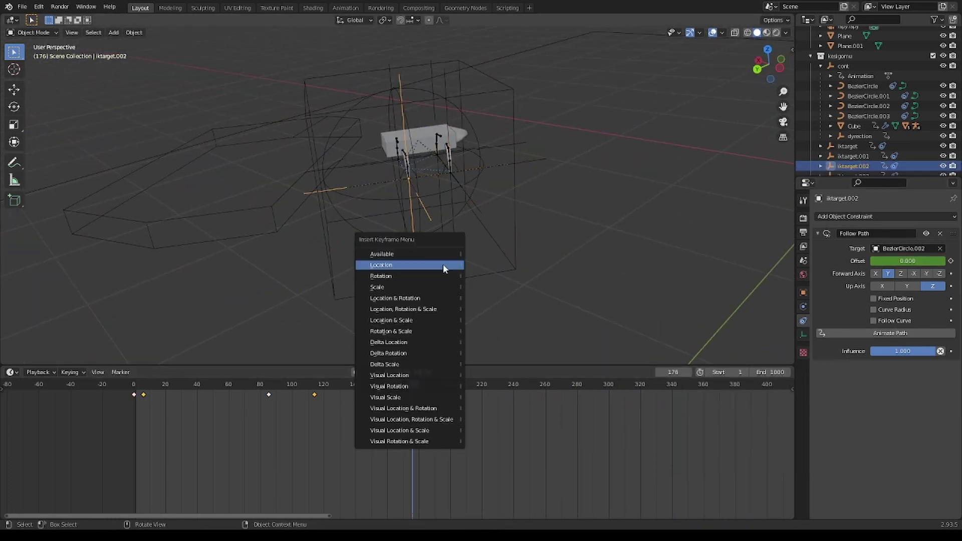
{"action": "left_click", "coordinate": [444, 266]}
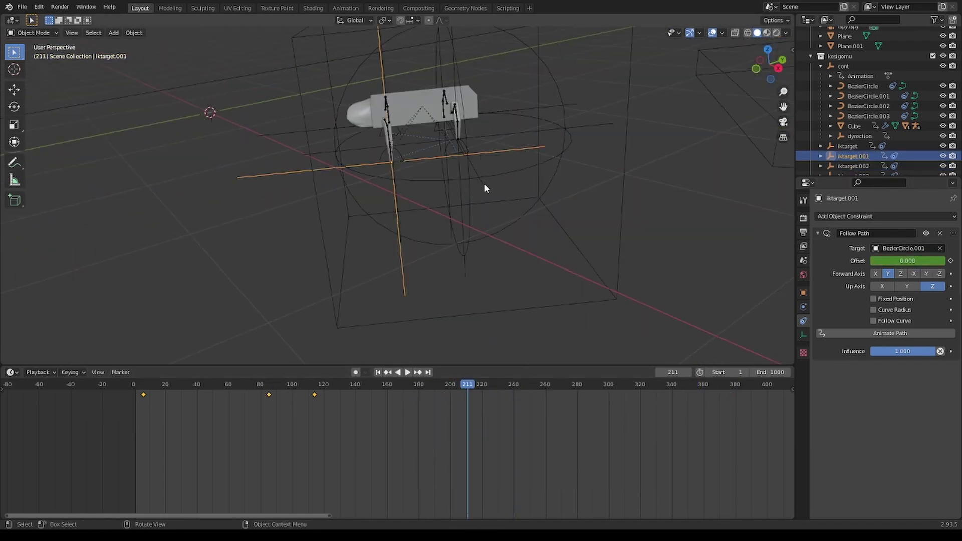
{"action": "key", "text": "i"}
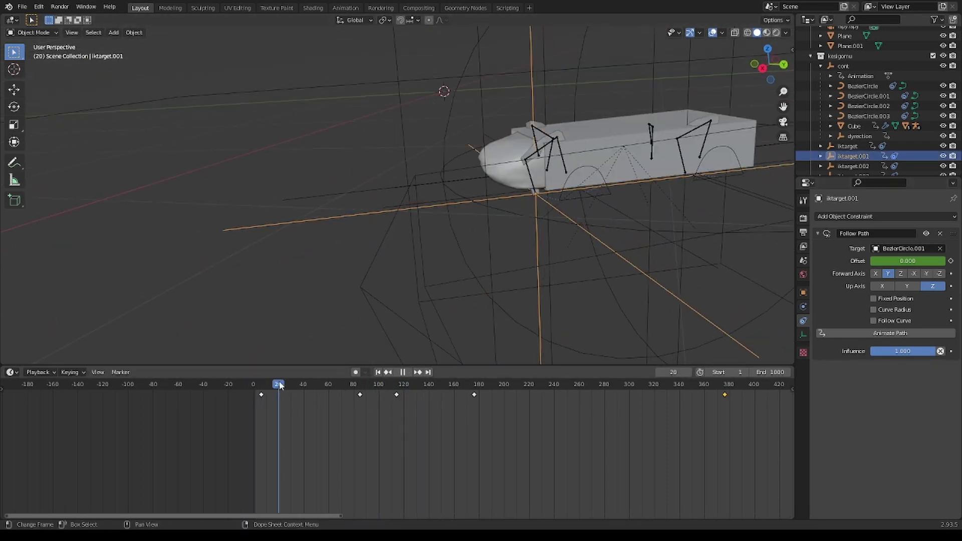
{"action": "left_click_drag", "start_coordinate": [279, 384], "coordinate": [448, 401]}
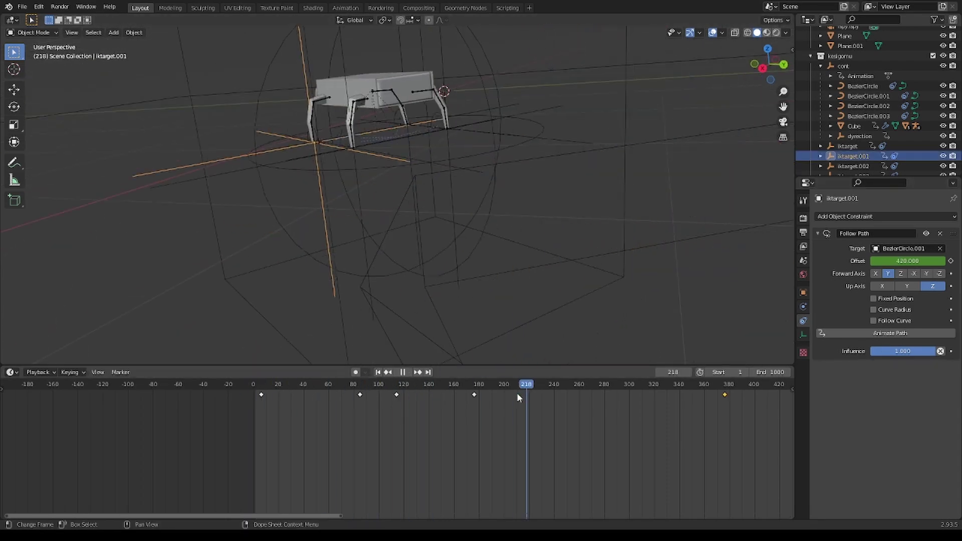
{"action": "key", "text": "b"}
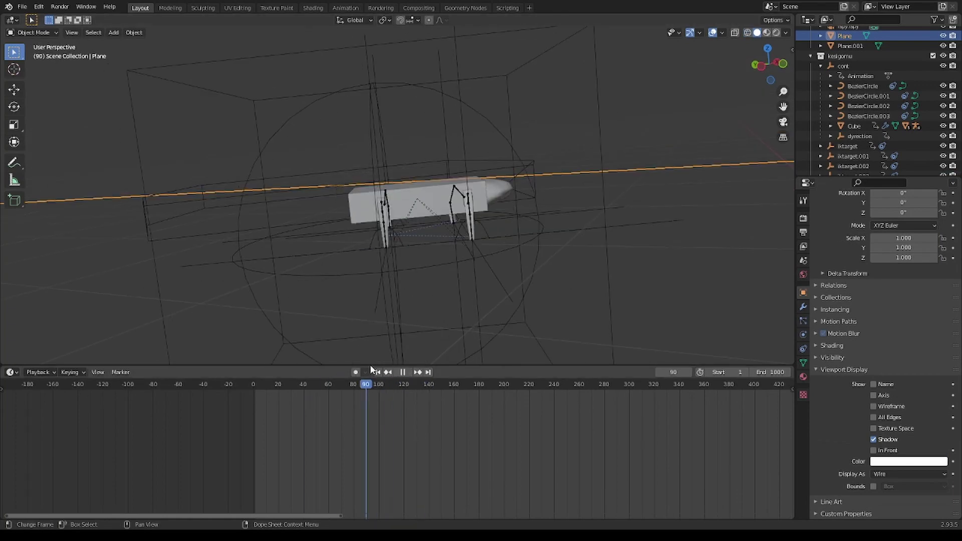
Select iktarget.003, show its path constraint, and replay from frame 146.
{"action": "left_click", "coordinate": [472, 261]}
{"action": "key", "text": "space"}
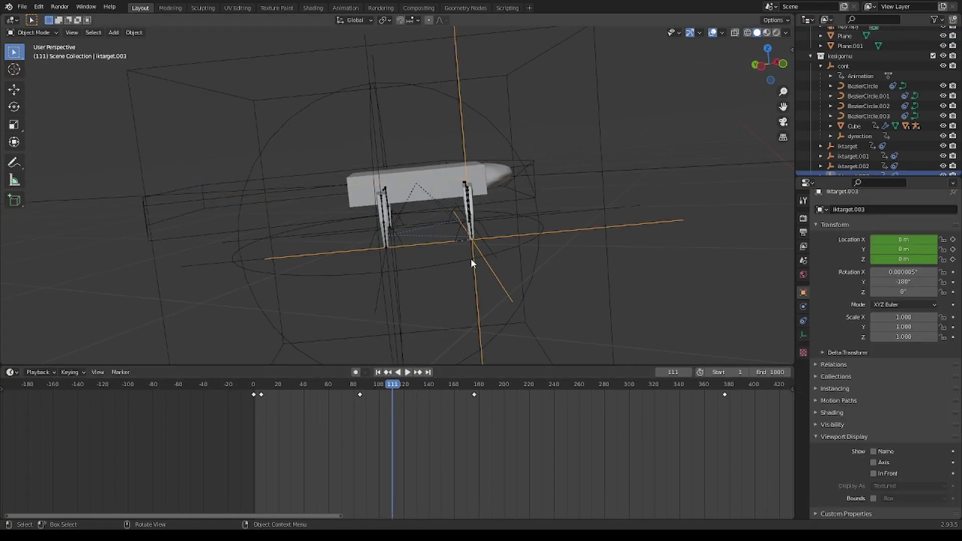
{"action": "key", "text": "Escape"}
{"action": "left_click", "coordinate": [804, 321]}
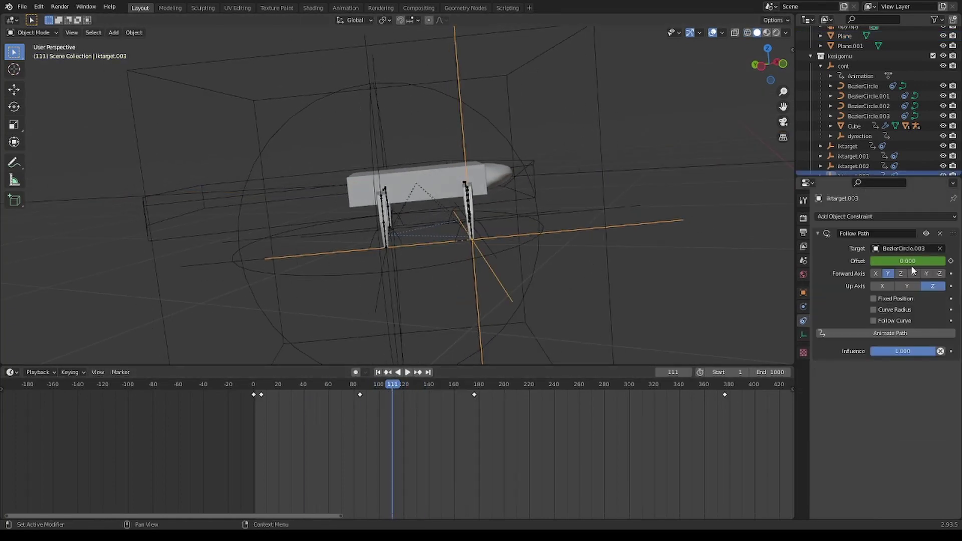
{"action": "key", "text": "space"}
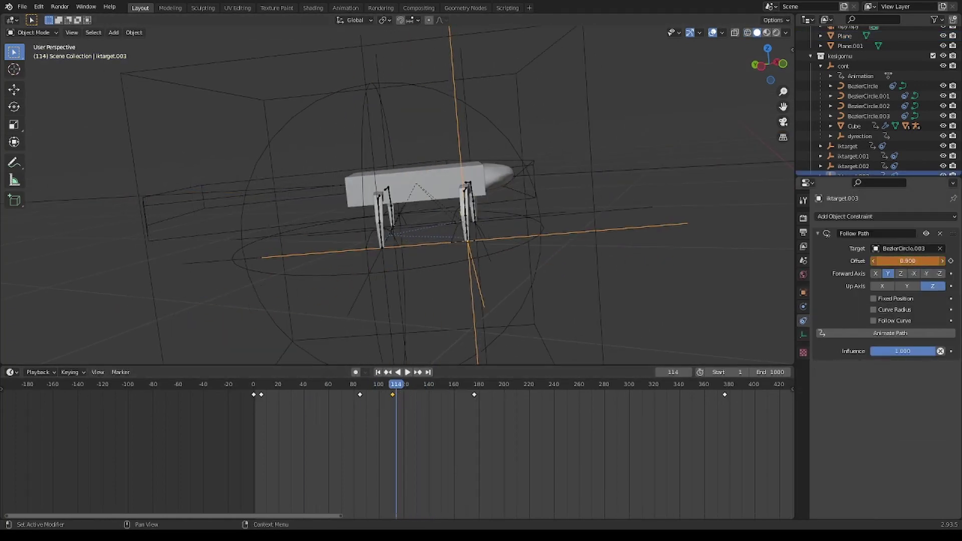
{"action": "left_click", "coordinate": [438, 384]}
{"action": "key", "text": "space"}
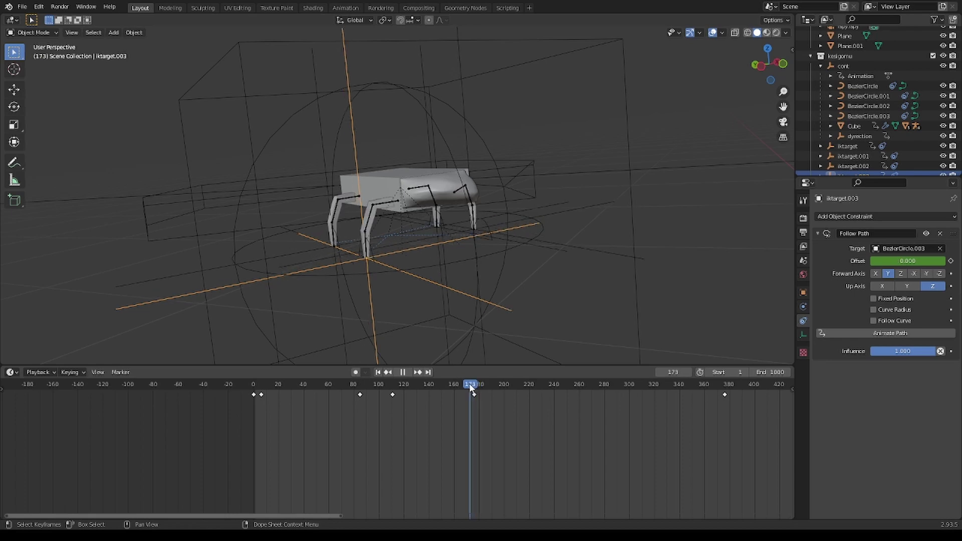
Enter iktarget.003's Follow Path offset, then scrub back to about frame 112 in camera view.
{"action": "key", "text": "space"}
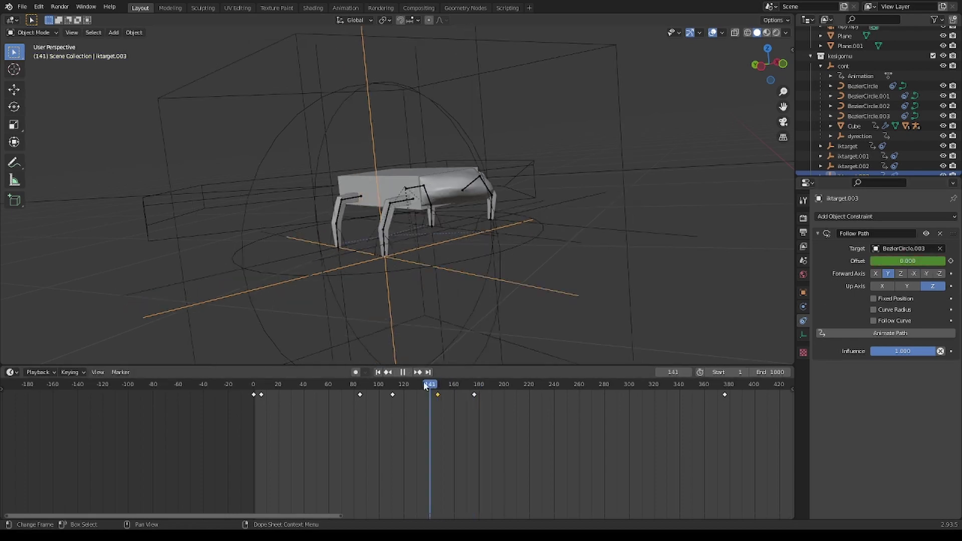
{"action": "left_click", "coordinate": [401, 388]}
{"action": "key", "text": "Escape"}
{"action": "left_click", "coordinate": [912, 260]}
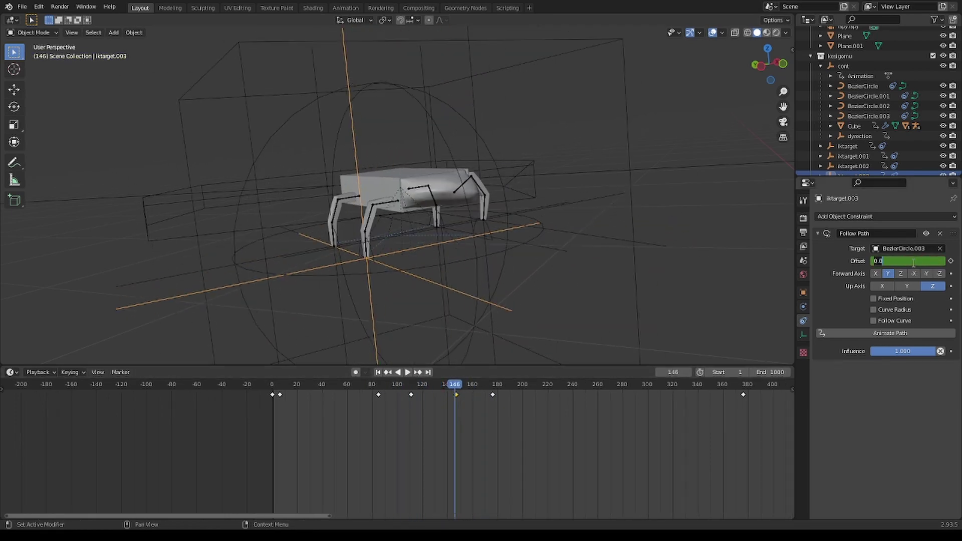
{"action": "type", "text": "-200"}
{"action": "key", "text": "Return"}
{"action": "key", "text": "KP_0"}
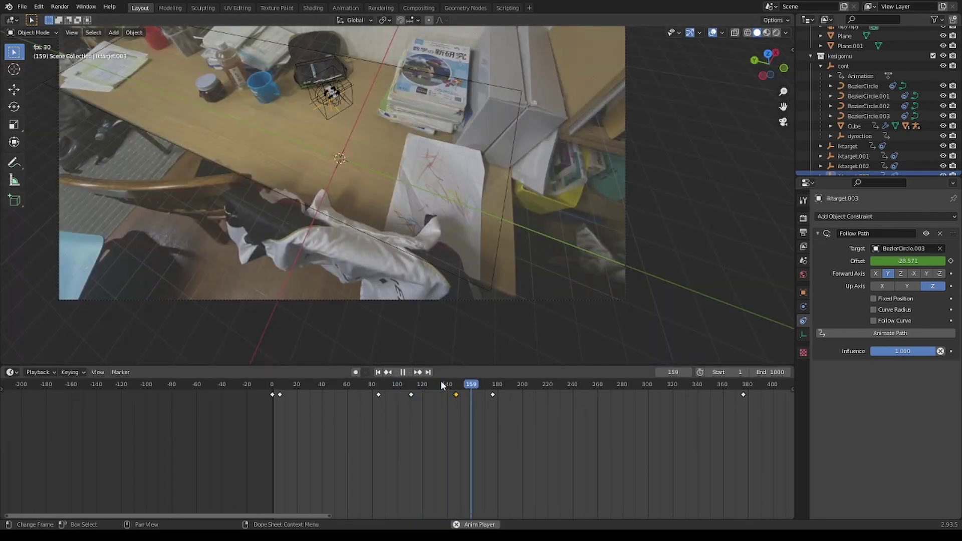
{"action": "left_click_drag", "start_coordinate": [453, 396], "coordinate": [417, 386]}
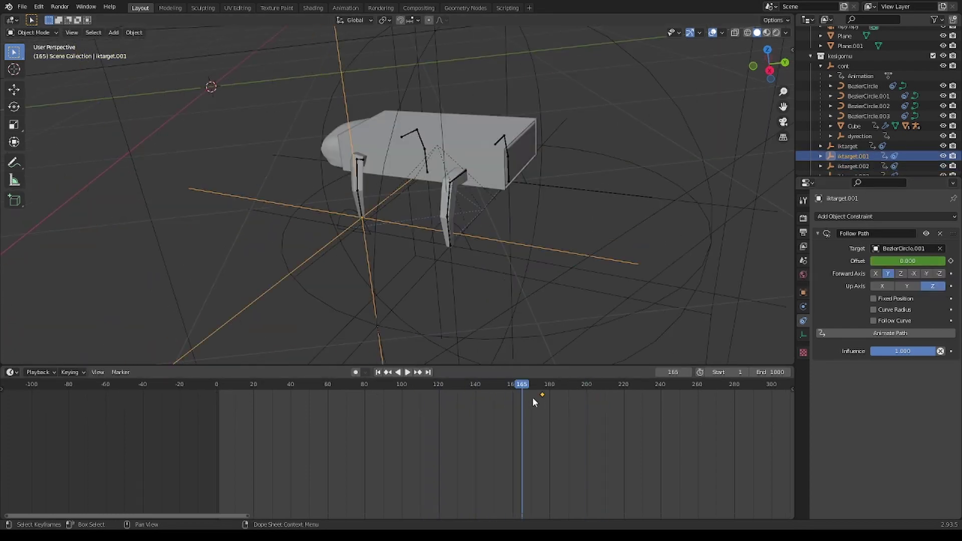
Review frames 111–146 and set iktarget.003's Follow Path offset to 0.
{"action": "mouse_move", "coordinate": [532, 398]}
{"action": "left_mouse_down"}
{"action": "mouse_move", "coordinate": [357, 398]}
{"action": "mouse_move", "coordinate": [386, 417]}
{"action": "mouse_move", "coordinate": [422, 416]}
{"action": "mouse_move", "coordinate": [495, 366]}
{"action": "mouse_move", "coordinate": [486, 368]}
{"action": "left_mouse_up"}
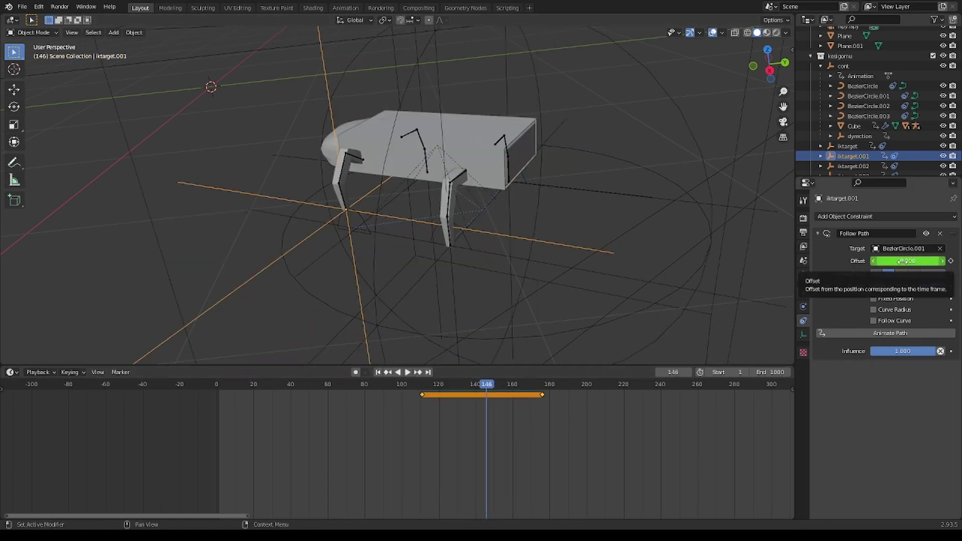
{"action": "mouse_move", "coordinate": [489, 384]}
{"action": "left_mouse_down"}
{"action": "mouse_move", "coordinate": [423, 384]}
{"action": "mouse_move", "coordinate": [484, 383]}
{"action": "left_mouse_up"}
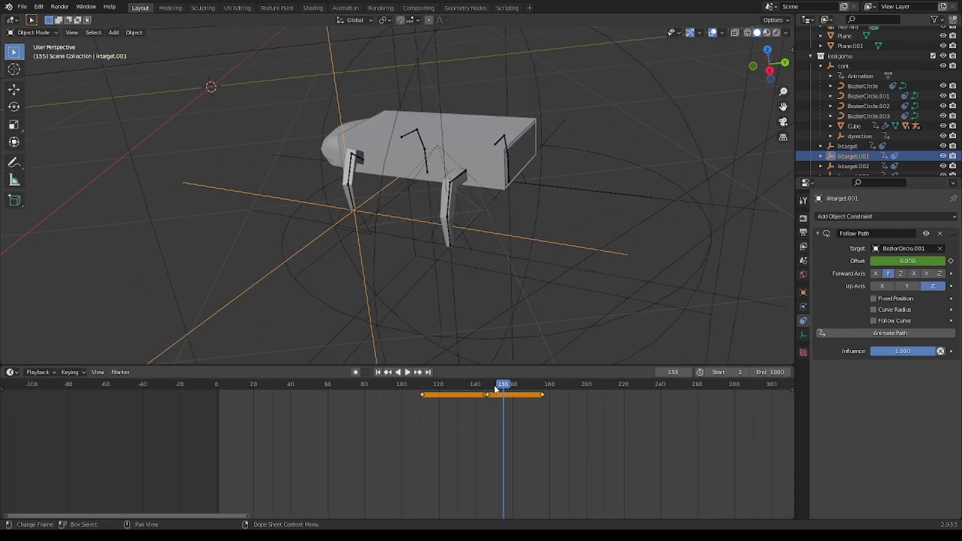
{"action": "double_click", "coordinate": [907, 261]}
{"action": "type", "text": "0"}
{"action": "key", "text": "Return"}
{"action": "mouse_move", "coordinate": [418, 384]}
{"action": "left_mouse_down"}
{"action": "mouse_move", "coordinate": [563, 389]}
{"action": "mouse_move", "coordinate": [492, 397]}
{"action": "mouse_move", "coordinate": [420, 385]}
{"action": "left_mouse_up"}
Select the iktarget leg target and replay the walk to review it.
{"action": "left_click", "coordinate": [524, 284]}
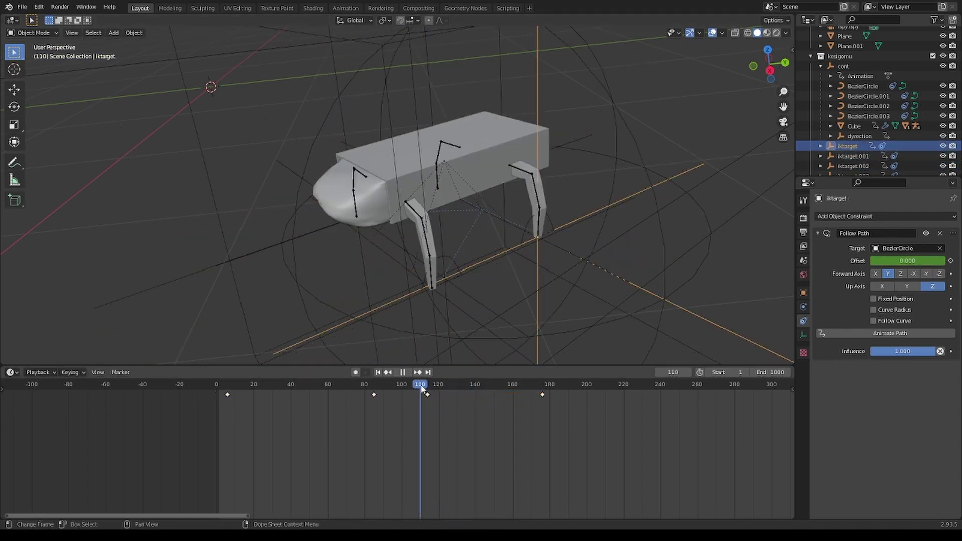
{"action": "key", "text": "space"}
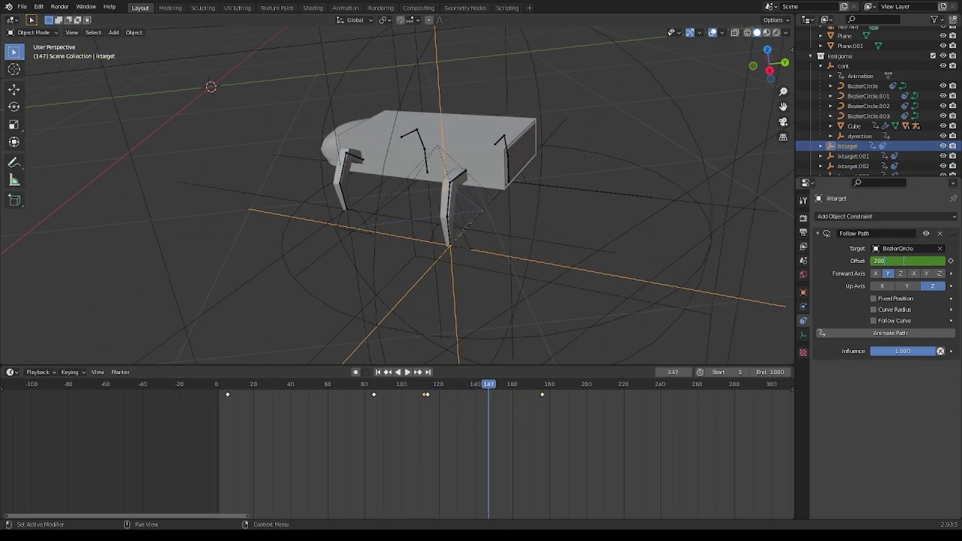
{"action": "middle_click_drag", "start_coordinate": [485, 304], "coordinate": [663, 336]}
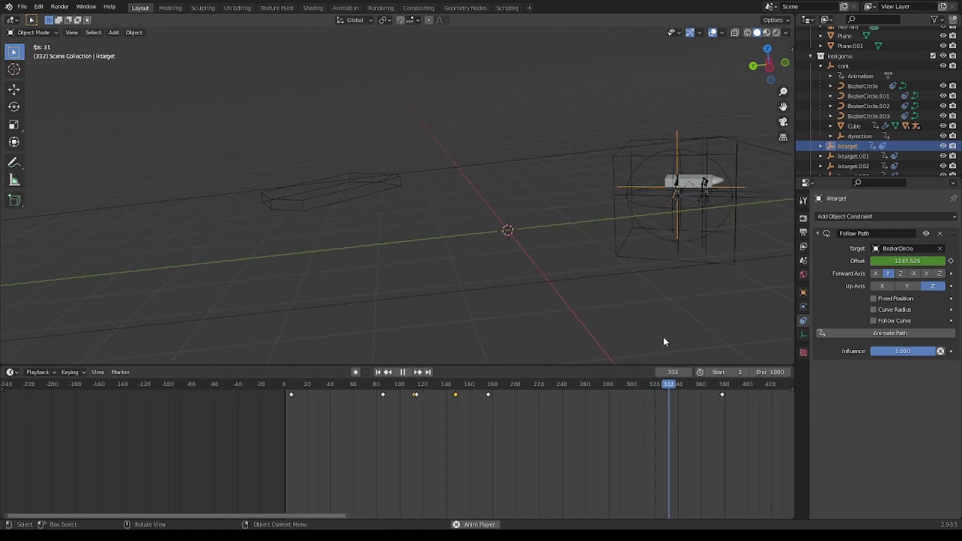
{"action": "left_click", "coordinate": [499, 388]}
{"action": "key", "text": "space"}
{"action": "scroll", "coordinate": [380, 267], "scroll_direction": "up", "scroll_amount": 5}
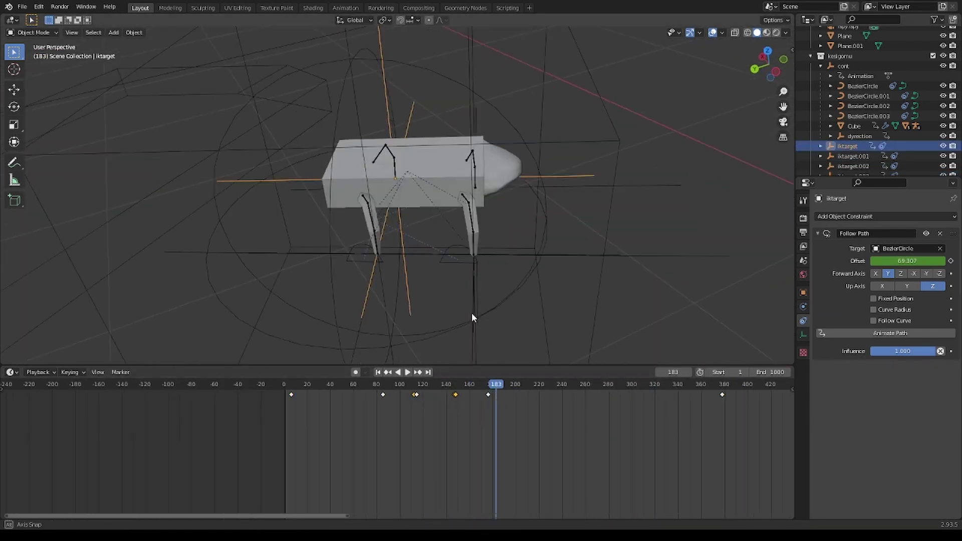
{"action": "left_click_drag", "start_coordinate": [474, 381], "coordinate": [494, 411]}
{"action": "scroll", "coordinate": [498, 320], "scroll_direction": "down", "scroll_amount": 3}
Select iktarget.003's offset keyframes around frames 170–212.
{"action": "middle_click_drag", "start_coordinate": [498, 320], "coordinate": [497, 206]}
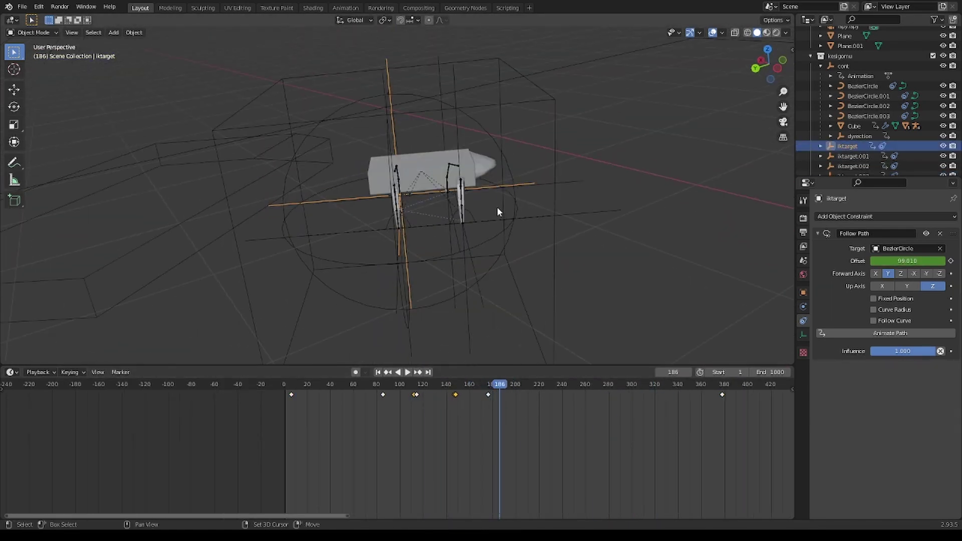
{"action": "left_click", "coordinate": [497, 207]}
{"action": "left_click_drag", "start_coordinate": [484, 405], "coordinate": [745, 390]}
{"action": "scroll", "coordinate": [503, 404], "scroll_direction": "up", "scroll_amount": 5}
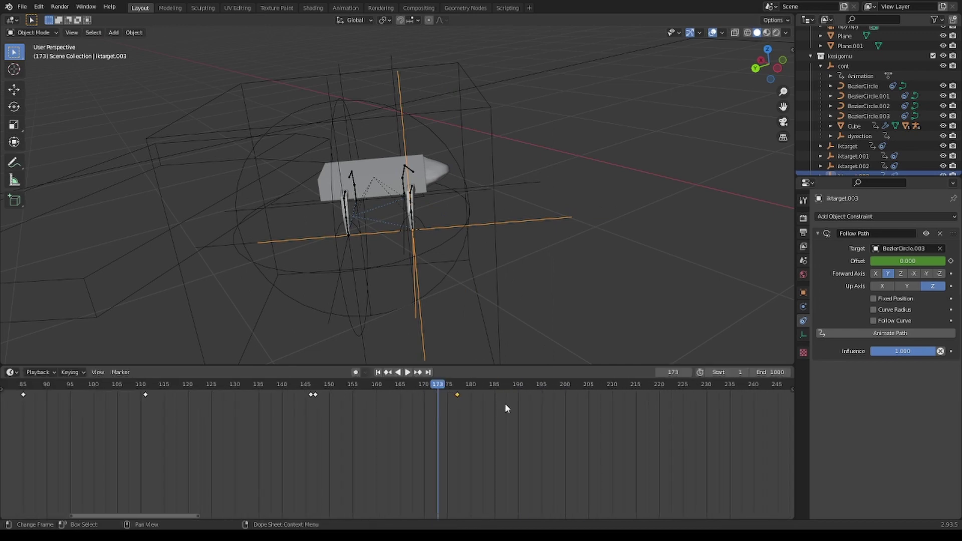
{"action": "left_click_drag", "start_coordinate": [620, 387], "coordinate": [429, 389]}
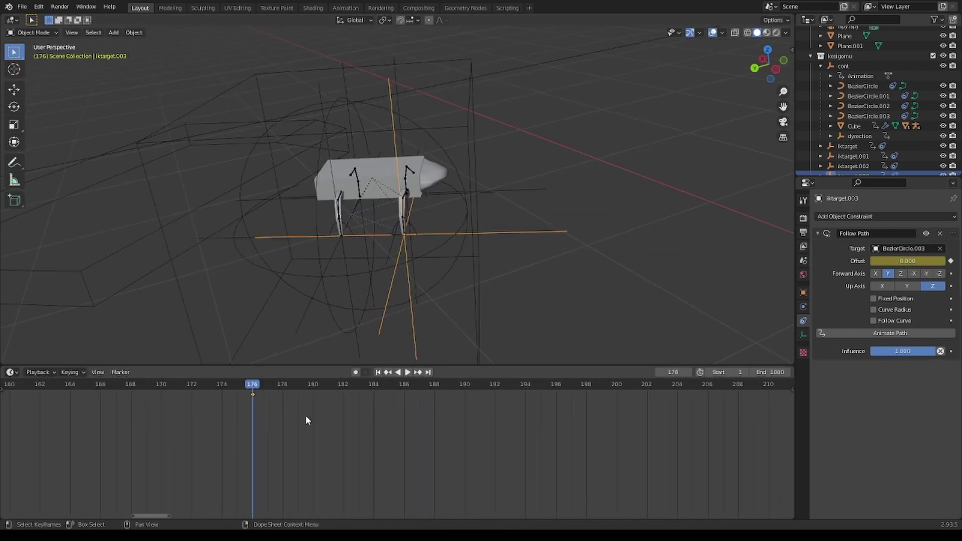
{"action": "left_click_drag", "start_coordinate": [298, 441], "coordinate": [658, 373]}
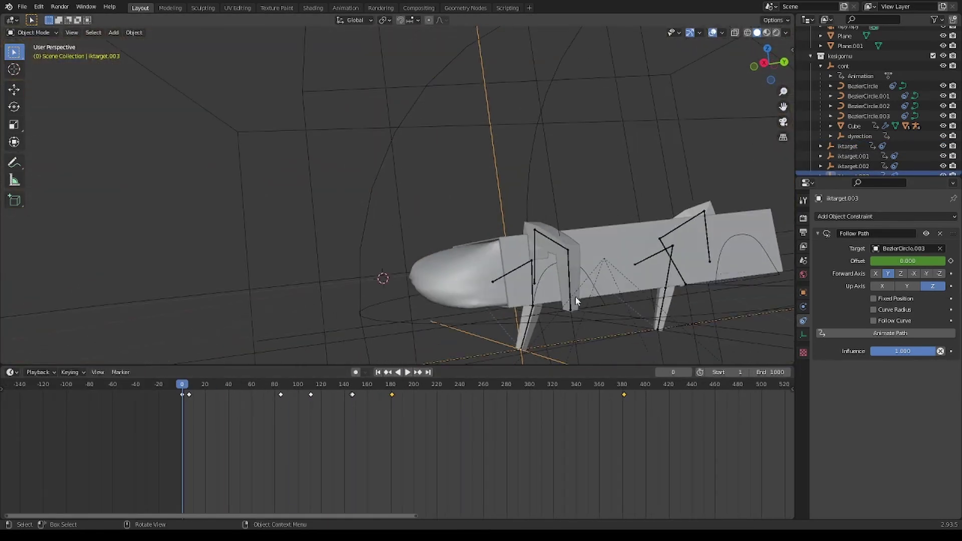
Select iktarget.001, replay the walk, and scrub to frames 98 and 59.
{"action": "left_click", "coordinate": [491, 266]}
{"action": "key", "text": "g"}
{"action": "key", "text": "space"}
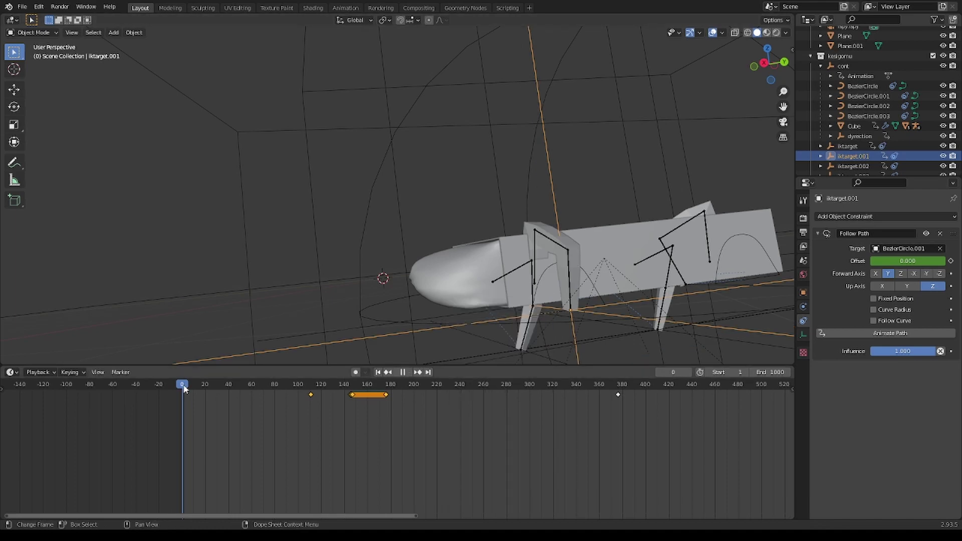
{"action": "left_click_drag", "start_coordinate": [300, 396], "coordinate": [297, 401]}
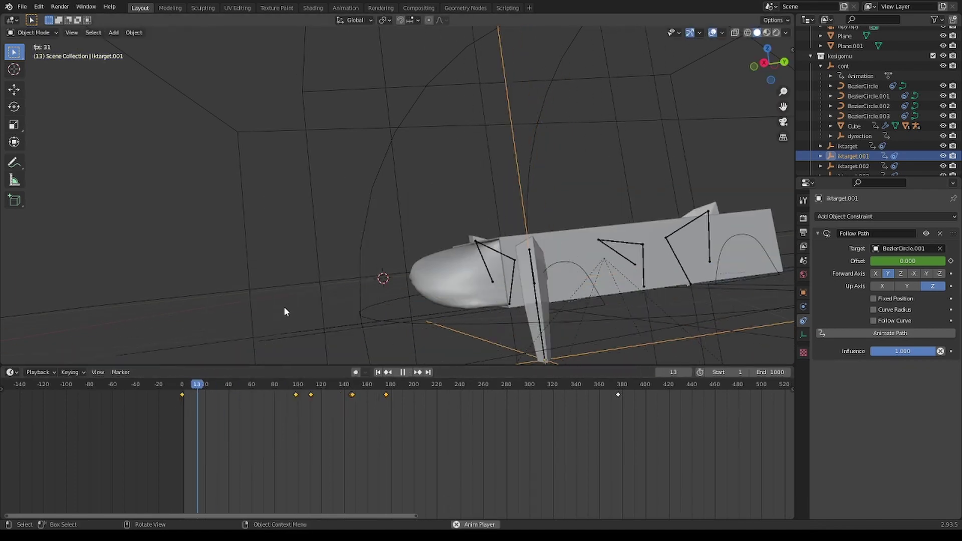
{"action": "left_click", "coordinate": [249, 384]}
{"action": "left_click", "coordinate": [732, 131]}
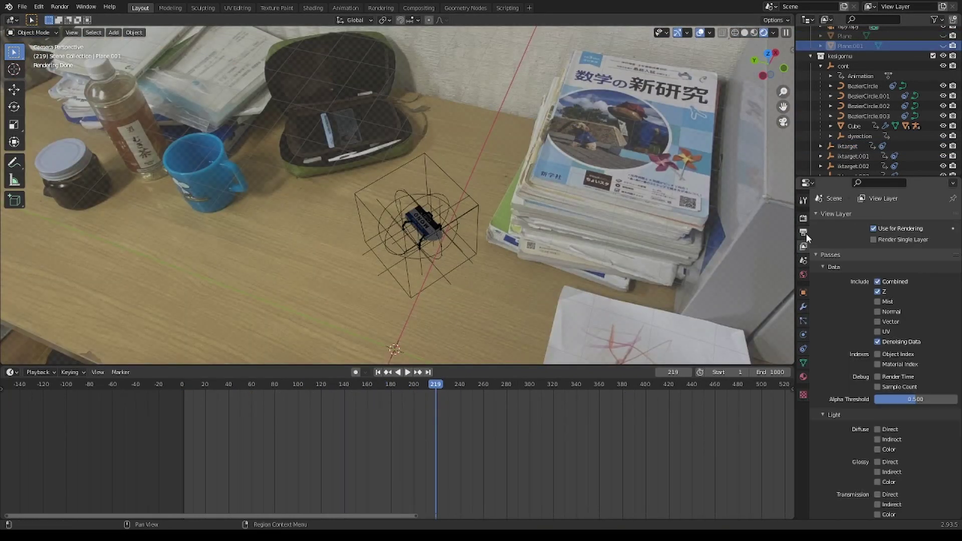
Open the World settings, then switch the render engine to Eevee.
{"action": "left_click", "coordinate": [803, 275]}
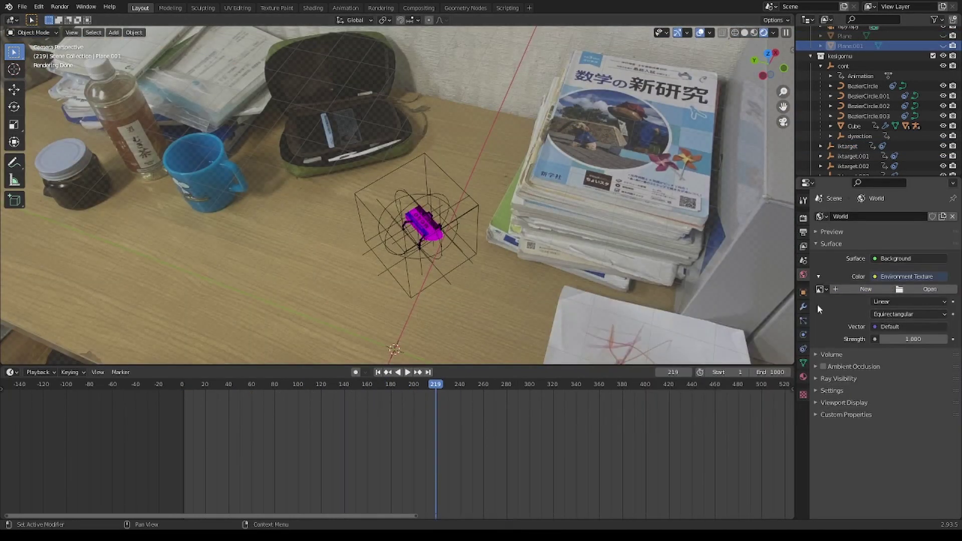
{"action": "middle_click_drag", "start_coordinate": [499, 296], "coordinate": [443, 198]}
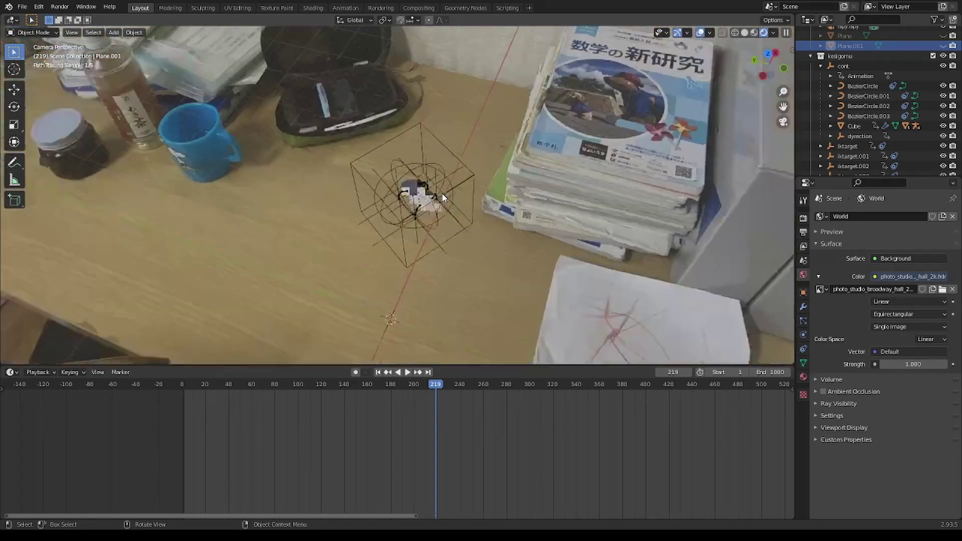
{"action": "scroll", "coordinate": [443, 197], "scroll_direction": "up", "scroll_amount": 5}
{"action": "scroll", "coordinate": [489, 216], "scroll_direction": "down", "scroll_amount": 3}
{"action": "left_click", "coordinate": [803, 218]}
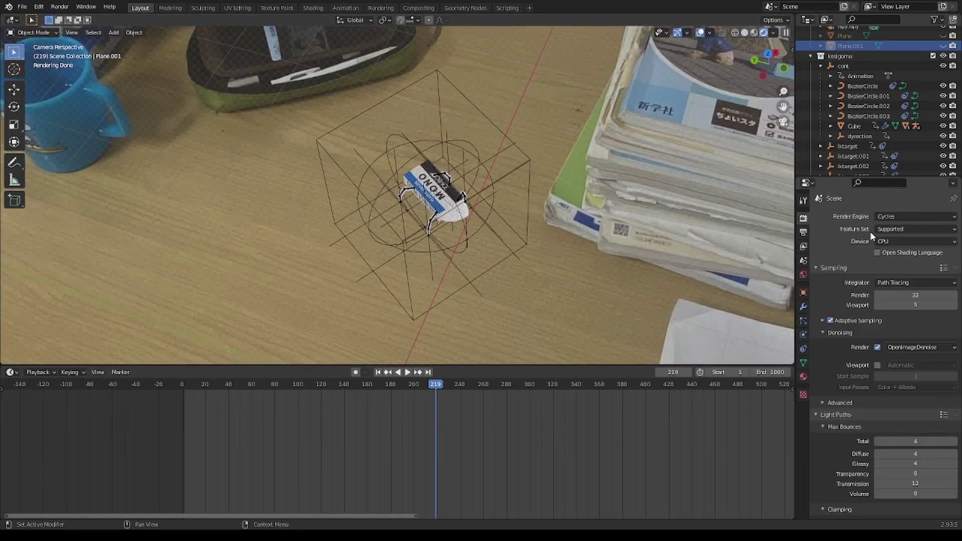
{"action": "left_click", "coordinate": [891, 229]}
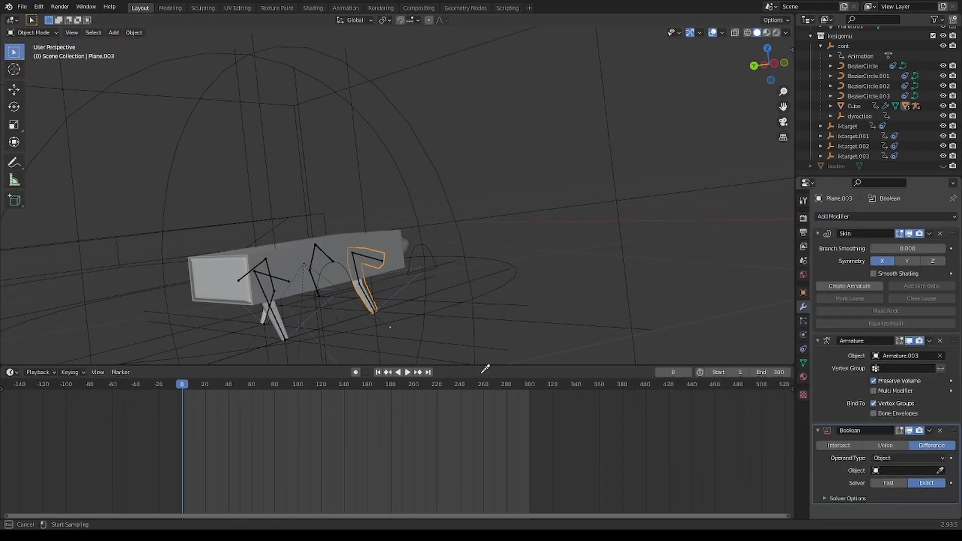
Add a Difference Boolean modifier to Plane.005 with 'boolen' picked as the cutting object.
{"action": "left_click", "coordinate": [886, 216]}
{"action": "left_click", "coordinate": [752, 267]}
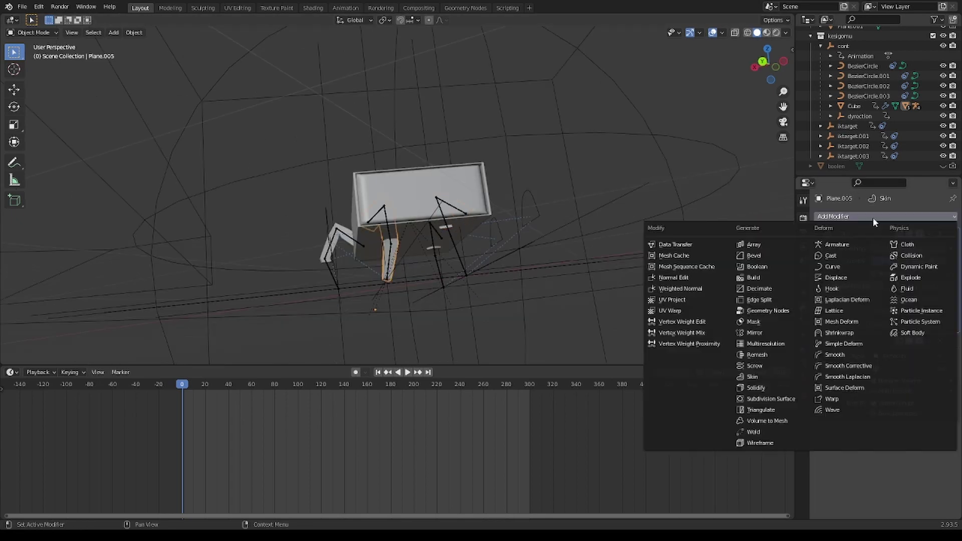
{"action": "left_click", "coordinate": [751, 268]}
{"action": "left_click", "coordinate": [940, 470]}
{"action": "left_click", "coordinate": [876, 165]}
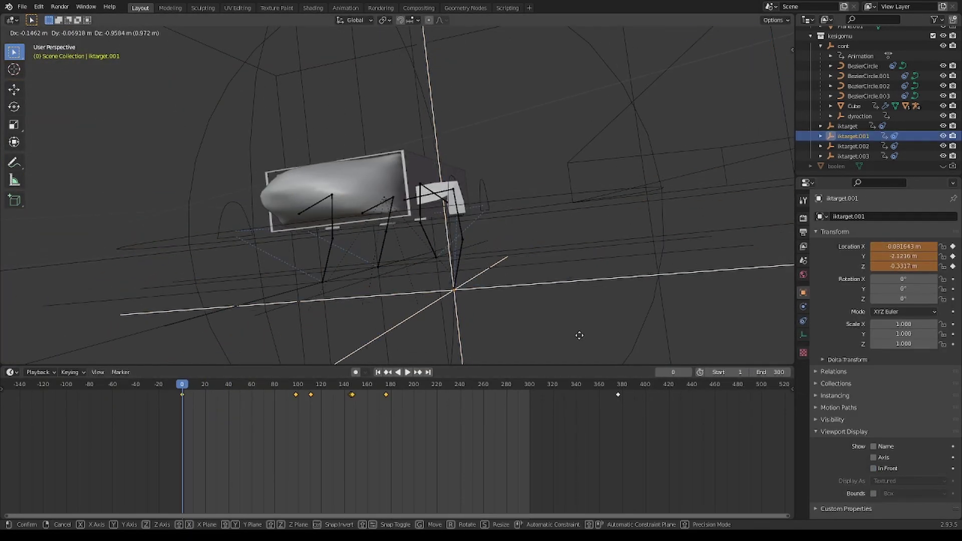
Key the Cube's location and restrict its Noise modifier to frames 170–1000.
{"action": "key", "text": "i"}
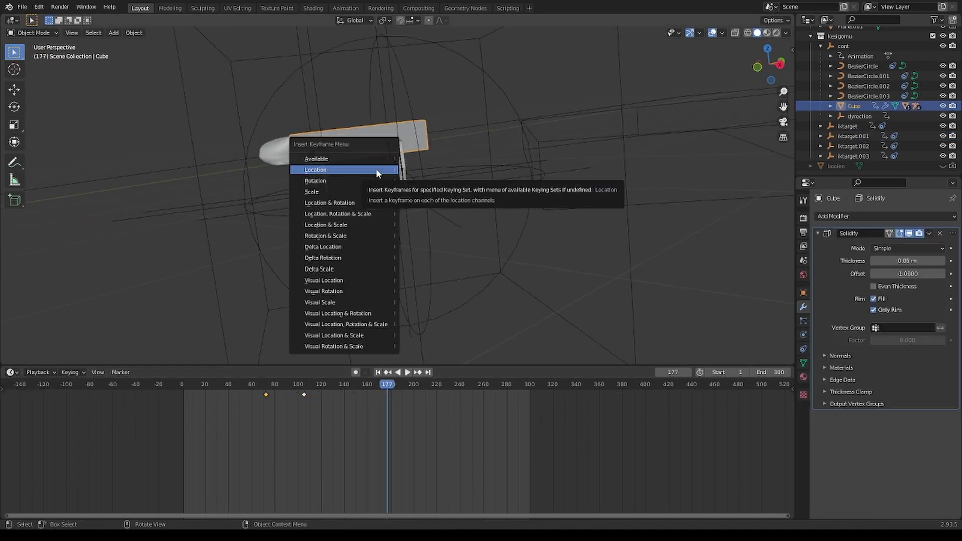
{"action": "left_click", "coordinate": [376, 169]}
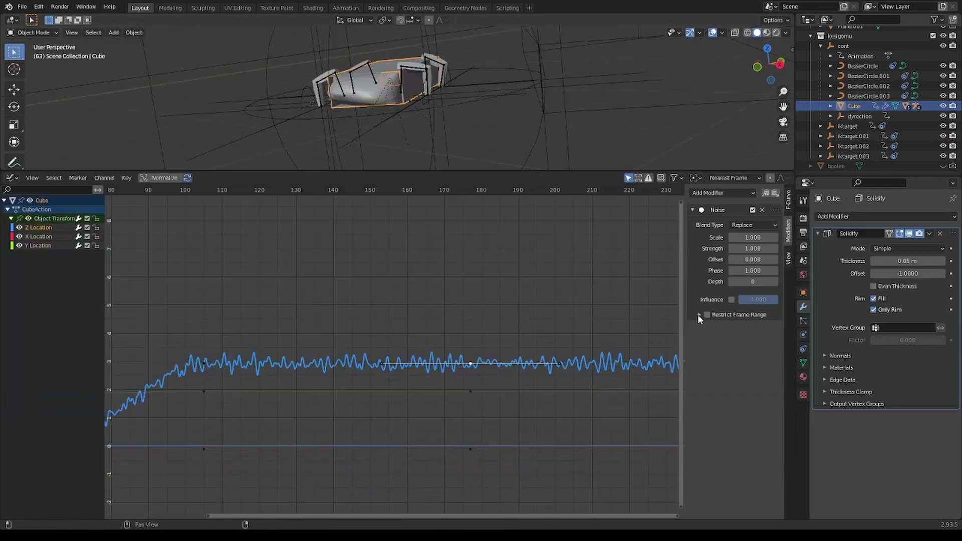
{"action": "left_click", "coordinate": [698, 314]}
{"action": "left_click", "coordinate": [457, 239]}
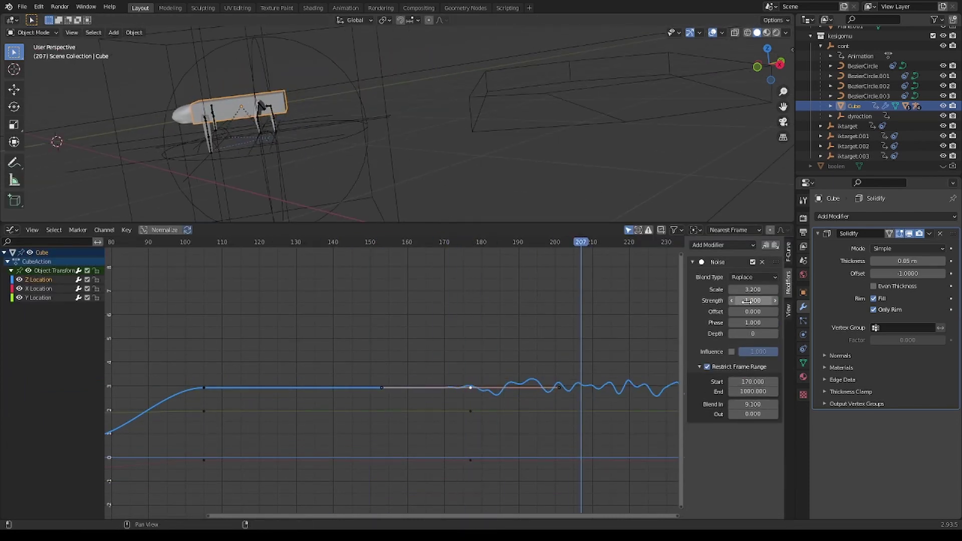
{"action": "scroll", "coordinate": [390, 375], "scroll_direction": "down", "scroll_amount": 3}
Set the X Location noise offset to 0.900 and add the noise jitter to Y Location.
{"action": "left_click", "coordinate": [25, 289]}
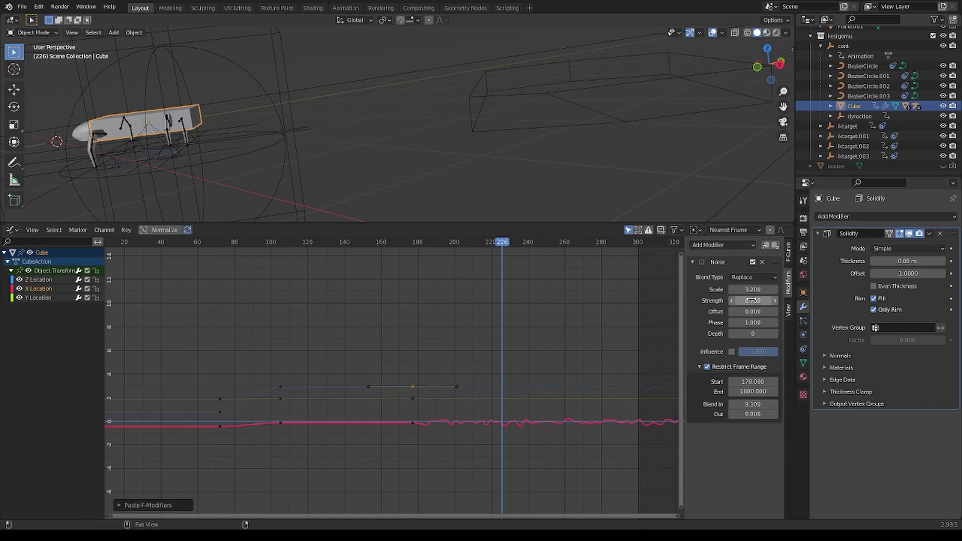
{"action": "key", "text": "Escape"}
{"action": "left_click_drag", "start_coordinate": [752, 311], "coordinate": [758, 311]}
{"action": "left_click", "coordinate": [40, 298]}
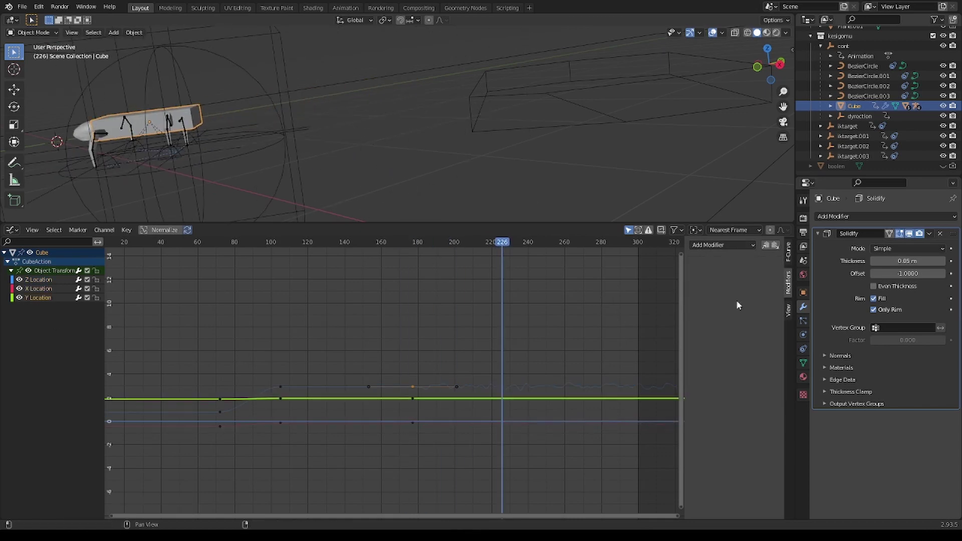
{"action": "left_click", "coordinate": [774, 244]}
{"action": "key", "text": "space"}
{"action": "key", "text": "space"}
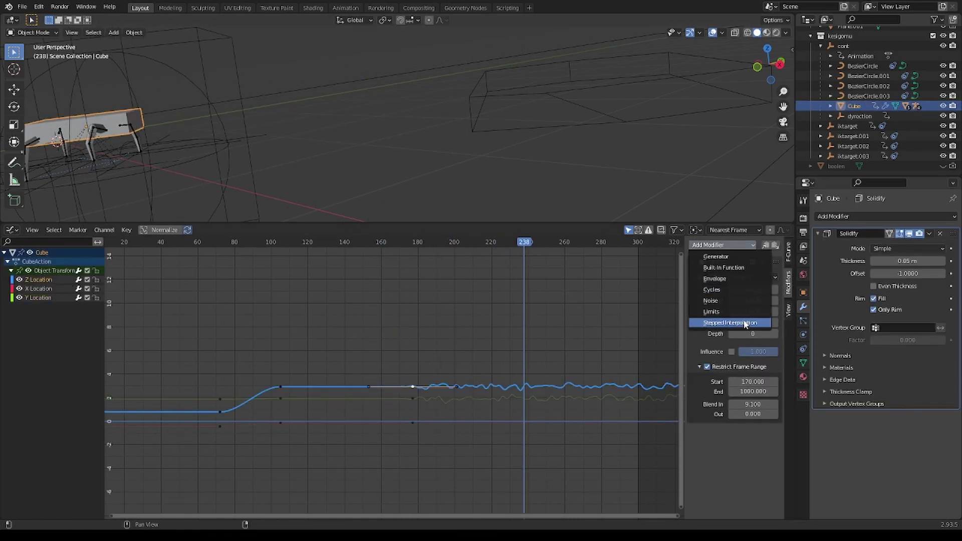
Add an additive Sine modifier, entering 17 and raising its amplitude and frequency.
{"action": "left_click", "coordinate": [723, 267]}
{"action": "left_click", "coordinate": [731, 459]}
{"action": "scroll", "coordinate": [736, 425], "scroll_direction": "down", "scroll_amount": 3}
{"action": "left_click", "coordinate": [751, 478]}
{"action": "type", "text": "175.000"}
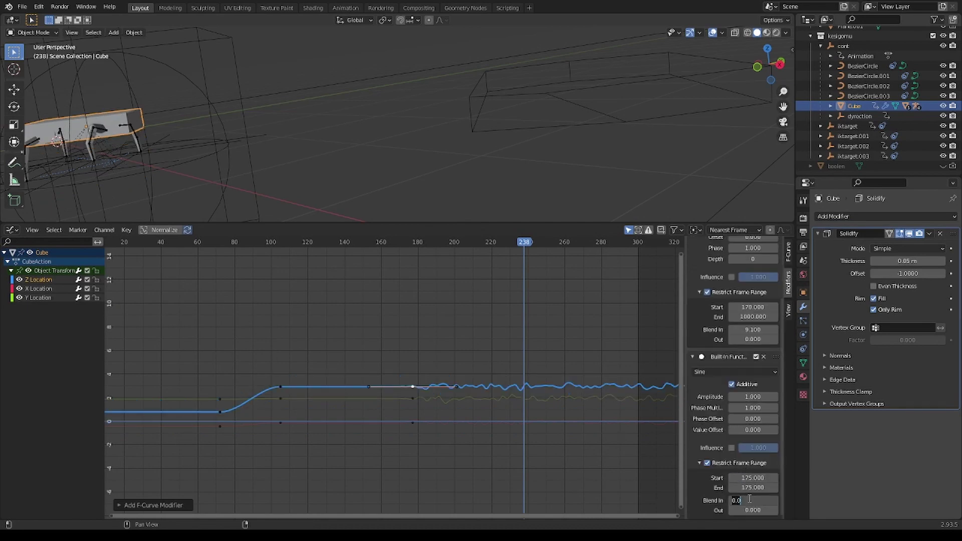
{"action": "mouse_move", "coordinate": [753, 396]}
{"action": "left_mouse_down"}
{"action": "mouse_move", "coordinate": [782, 396]}
{"action": "mouse_move", "coordinate": [776, 407]}
{"action": "left_mouse_up"}
Key the Cube's rotation, paste the Noise modifier onto its rotation curve, and enlarge the 3D view.
{"action": "key", "text": "space"}
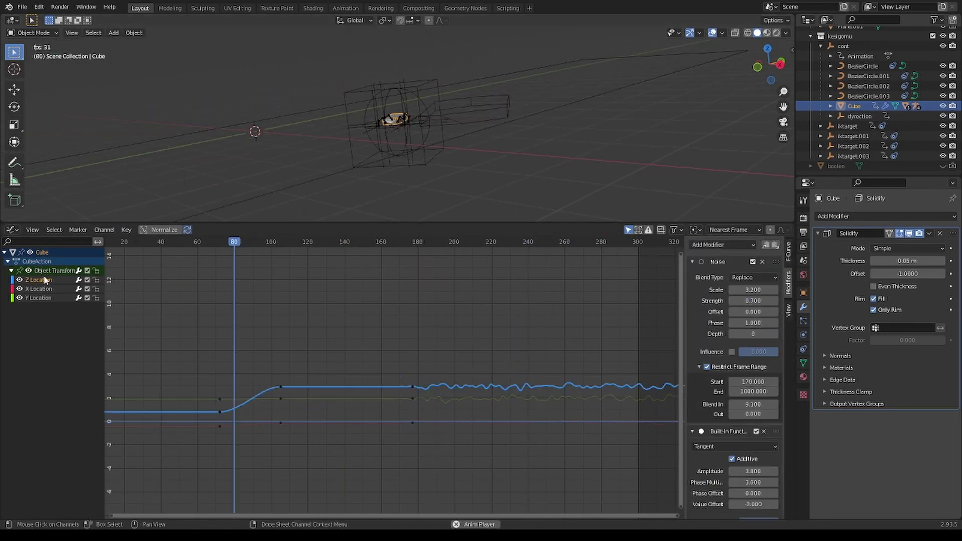
{"action": "key", "text": "i"}
{"action": "left_click", "coordinate": [774, 245]}
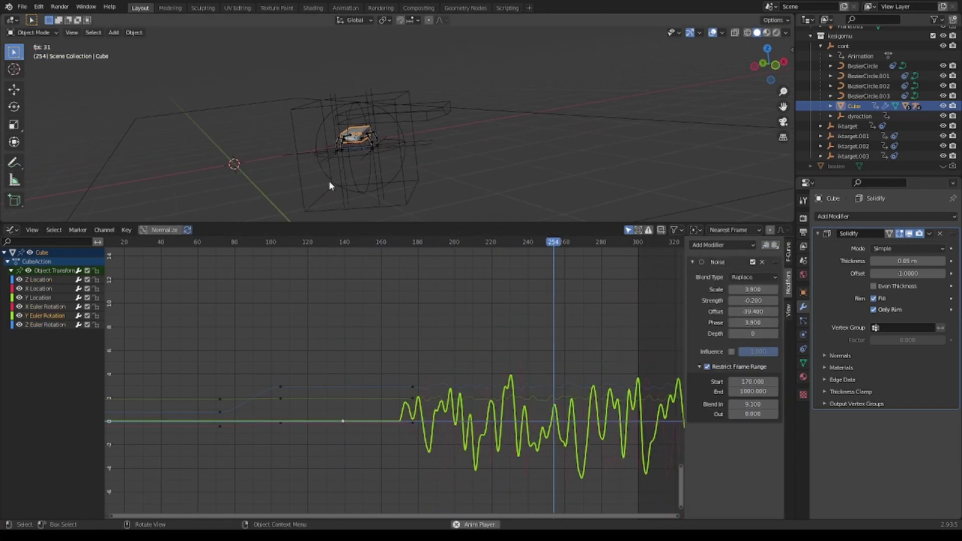
{"action": "middle_click_drag", "start_coordinate": [328, 180], "coordinate": [486, 193]}
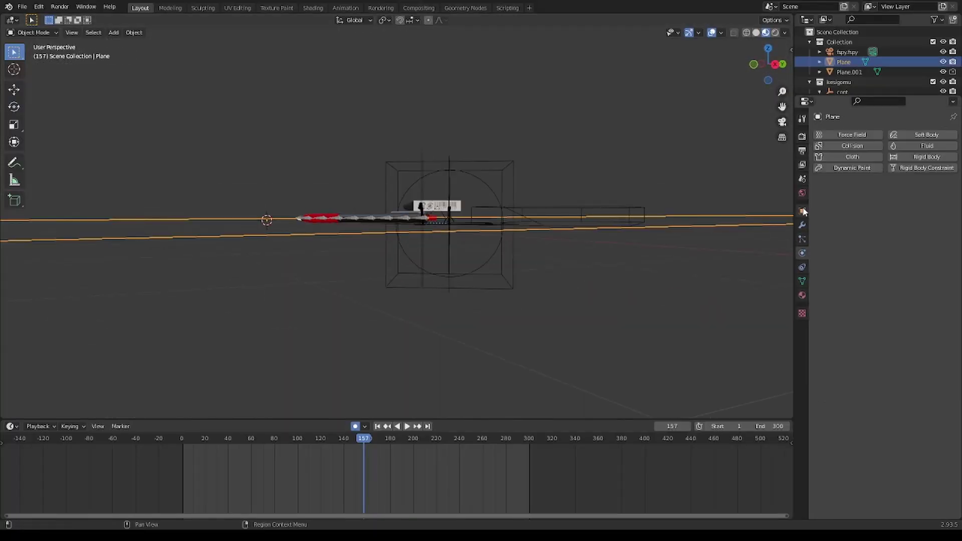
Rotate the pencil's bones to key a wavy bend at frame 153, then curl the base bone upward.
{"action": "left_click", "coordinate": [258, 246]}
{"action": "left_click", "coordinate": [802, 253]}
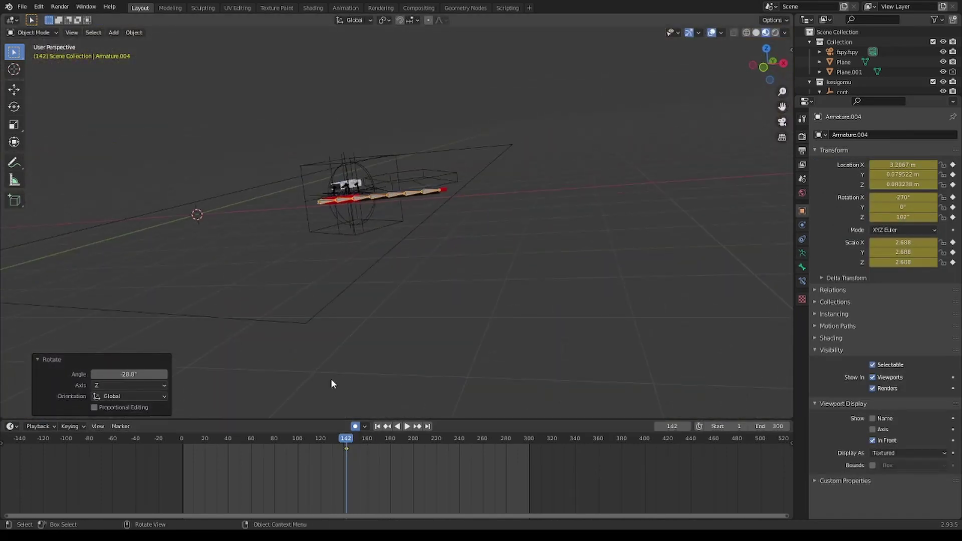
{"action": "key", "text": "space"}
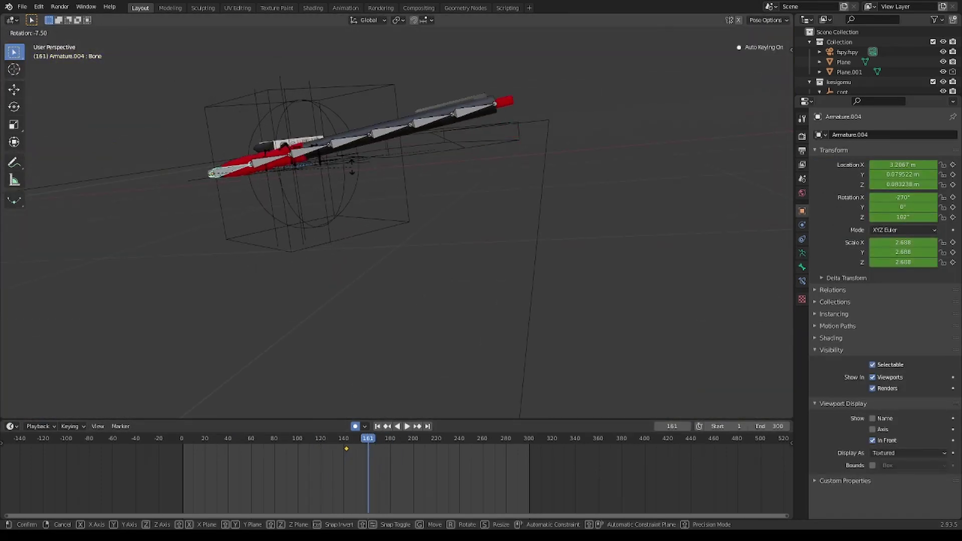
{"action": "key", "text": "r"}
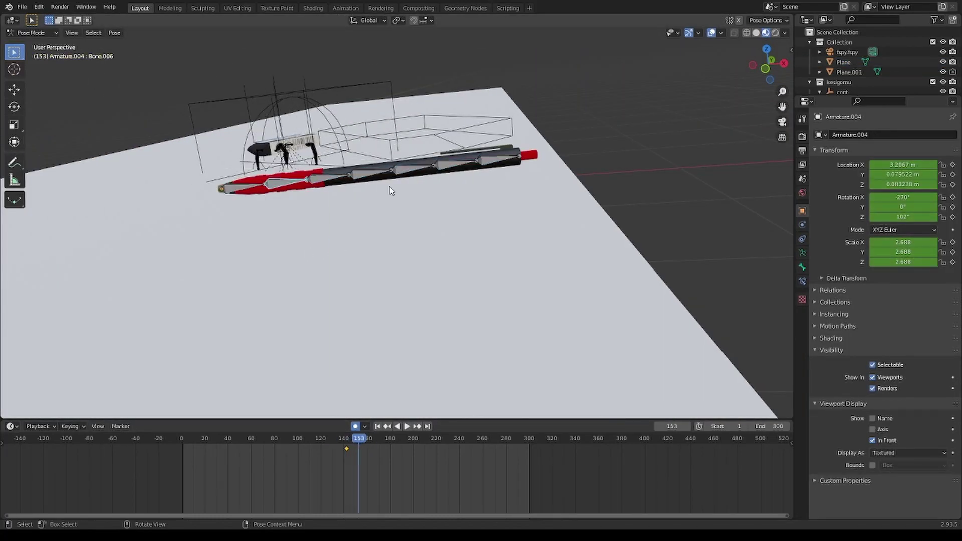
{"action": "key", "text": "r"}
{"action": "left_click", "coordinate": [499, 161]}
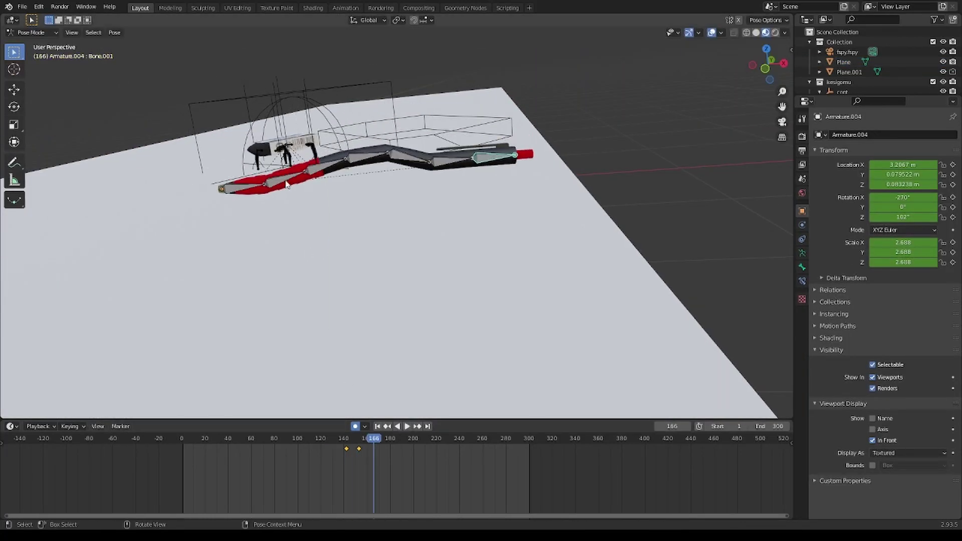
{"action": "key", "text": "r"}
{"action": "left_click", "coordinate": [261, 171]}
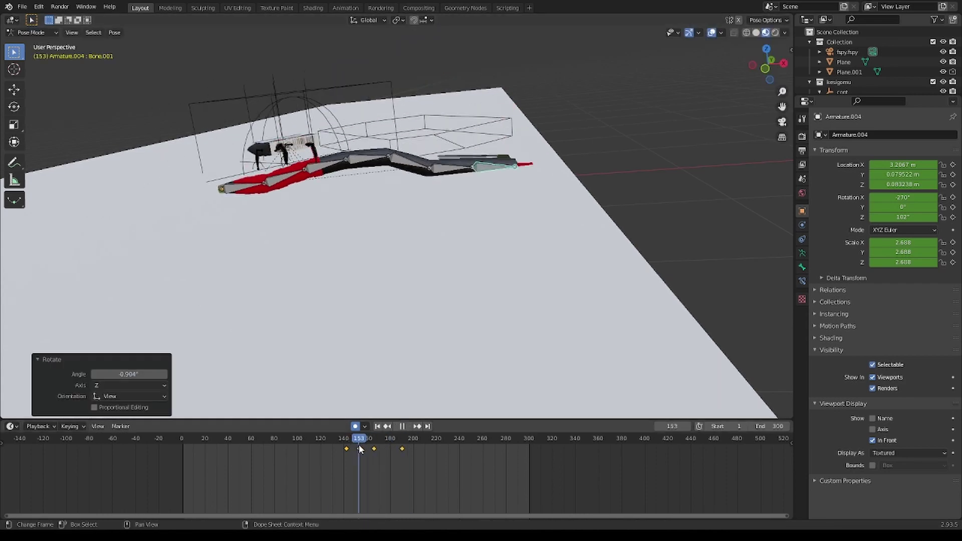
{"action": "key", "text": "space"}
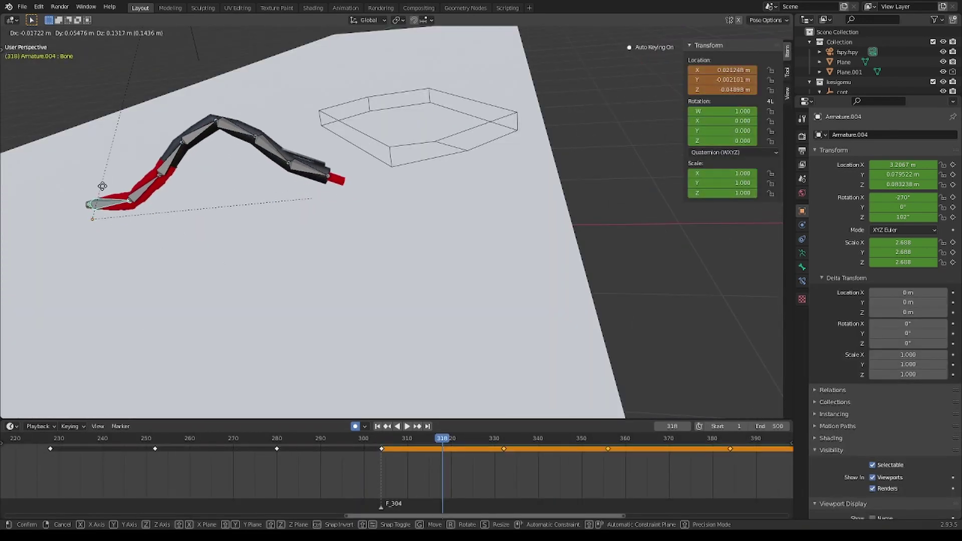
{"action": "left_click", "coordinate": [31, 32]}
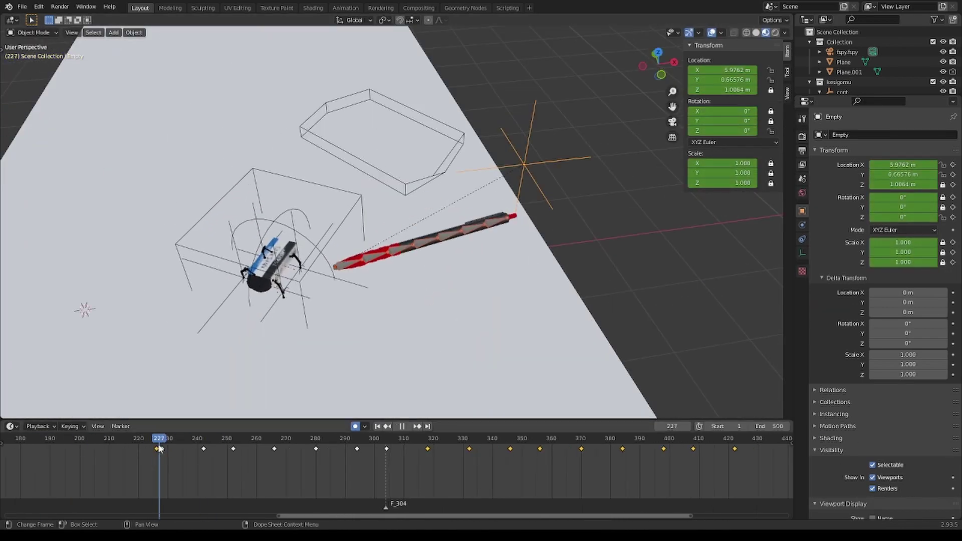
Select the pencil's IK target Empty, key its location, and move it to a new position.
{"action": "left_click", "coordinate": [525, 165]}
{"action": "left_click", "coordinate": [158, 441]}
{"action": "key", "text": "i"}
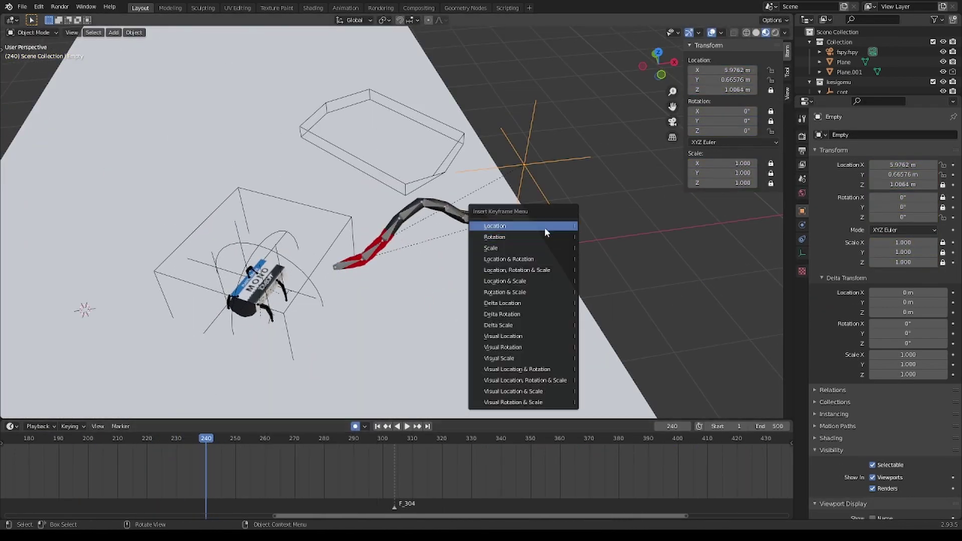
{"action": "left_click", "coordinate": [544, 227]}
{"action": "left_click", "coordinate": [222, 443]}
{"action": "key", "text": "g"}
{"action": "left_click", "coordinate": [496, 254]}
Preview the motion from frame 226, delete the unwanted keyframe at 250, and save the file.
{"action": "key", "text": "space"}
{"action": "left_click", "coordinate": [164, 444]}
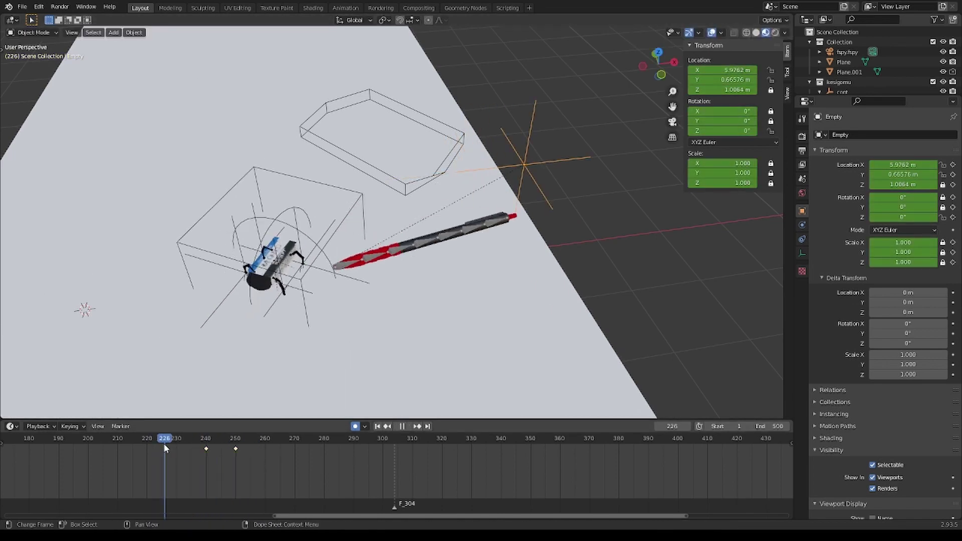
{"action": "key", "text": "space"}
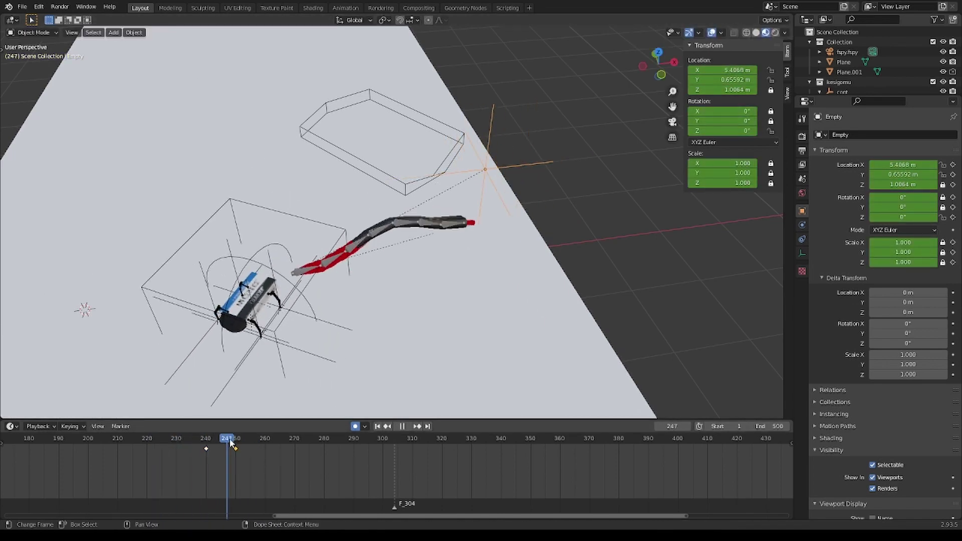
{"action": "left_click", "coordinate": [184, 444]}
{"action": "key", "text": "Delete"}
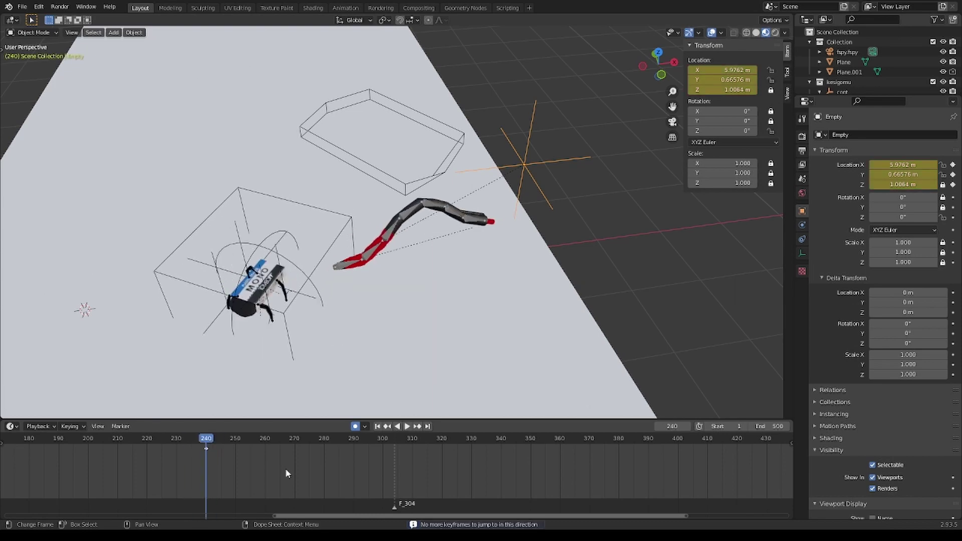
{"action": "key", "text": "ctrl+s"}
{"action": "key", "text": "ctrl+shift+space"}
{"action": "left_click_drag", "start_coordinate": [206, 447], "coordinate": [242, 446]}
Key the Empty near frame 251 and replay the motion from frame 224.
{"action": "key", "text": "i"}
{"action": "left_click", "coordinate": [216, 447]}
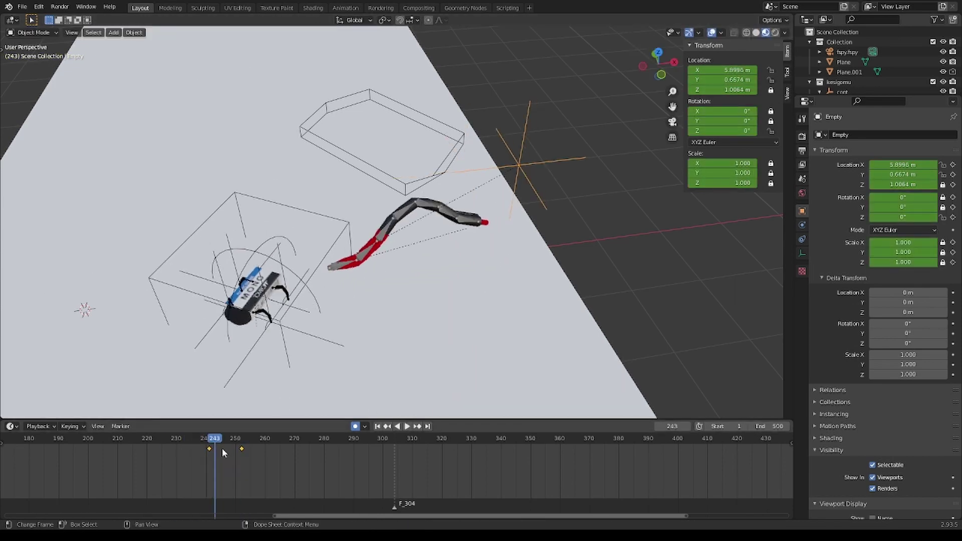
{"action": "left_click", "coordinate": [167, 439]}
{"action": "key", "text": "ctrl+shift+space"}
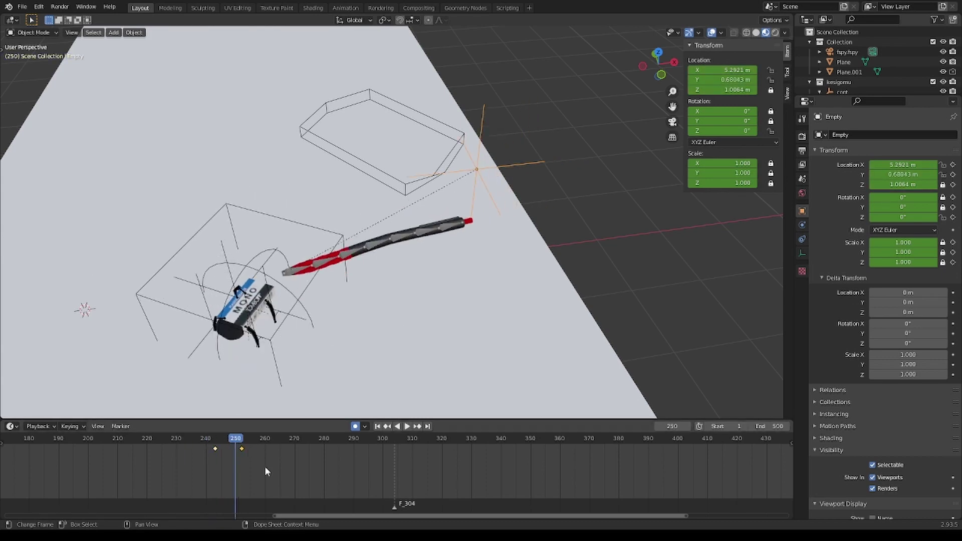
{"action": "key", "text": "ctrl+z"}
{"action": "key", "text": "ctrl+shift+space"}
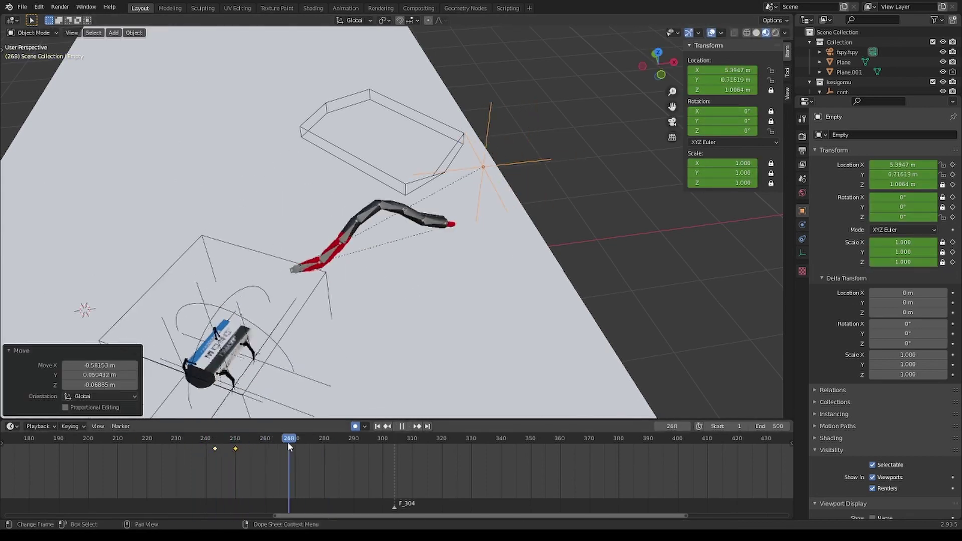
Move the Empty leftward and key its location near frames 267 and 279.
{"action": "key", "text": "g"}
{"action": "left_click", "coordinate": [393, 318]}
{"action": "key", "text": "i"}
{"action": "left_click", "coordinate": [361, 279]}
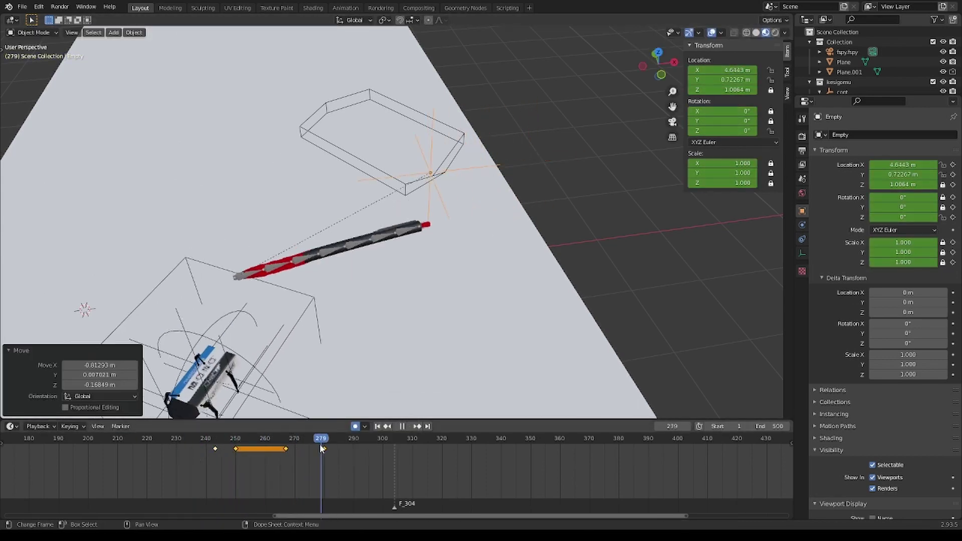
{"action": "key", "text": "i"}
{"action": "key", "text": "ctrl+z"}
{"action": "key", "text": "i"}
Move the Empty to new positions and key it at frames 300 and 317.
{"action": "left_click", "coordinate": [312, 448]}
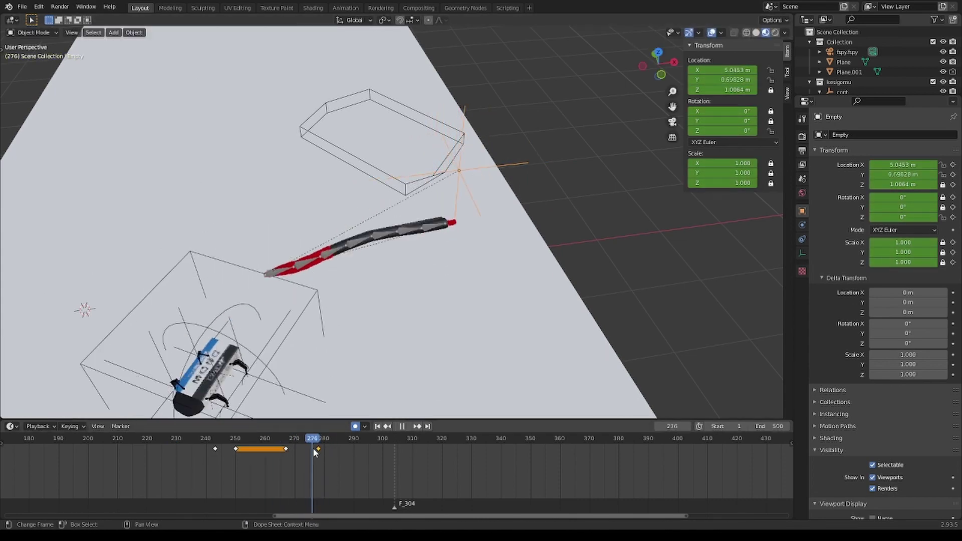
{"action": "key", "text": "space"}
{"action": "left_click", "coordinate": [392, 441]}
{"action": "key", "text": "g"}
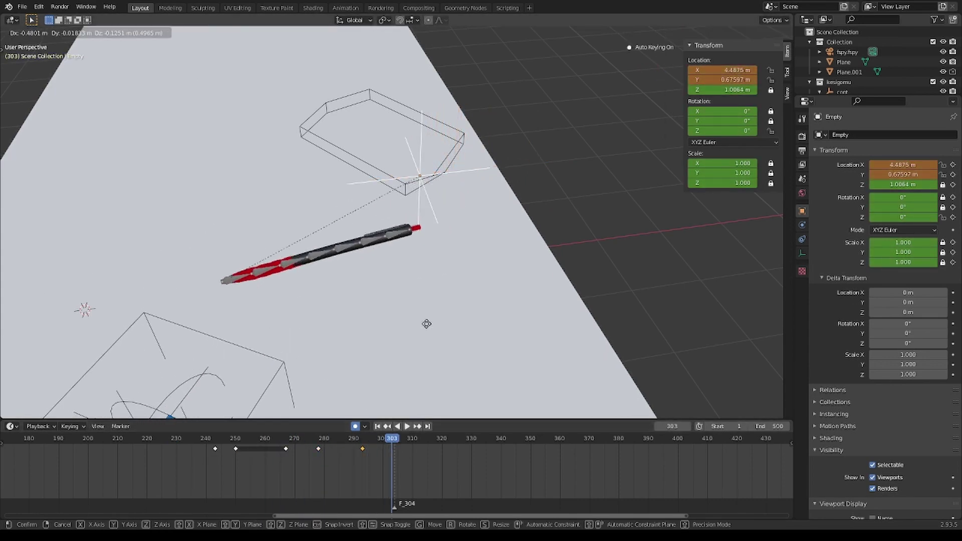
{"action": "left_click", "coordinate": [425, 322]}
{"action": "key", "text": "i"}
{"action": "left_click", "coordinate": [433, 441]}
{"action": "key", "text": "i"}
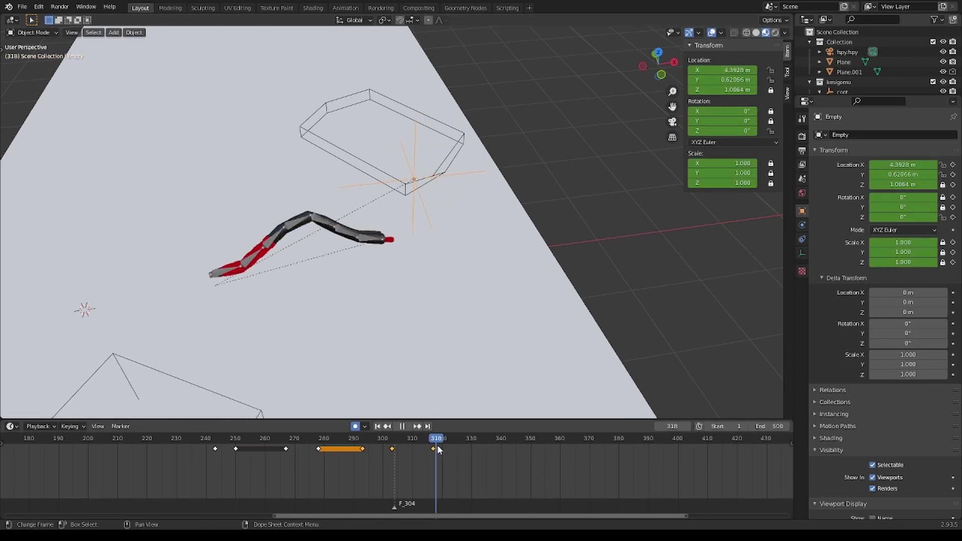
Turn the Empty -32.3° on Z at frame 333, key the rotation, and replay the pencil motion.
{"action": "left_click", "coordinate": [479, 439]}
{"action": "key", "text": "r"}
{"action": "key", "text": "Return"}
{"action": "key", "text": "i"}
{"action": "left_click", "coordinate": [363, 449]}
{"action": "key", "text": "space"}
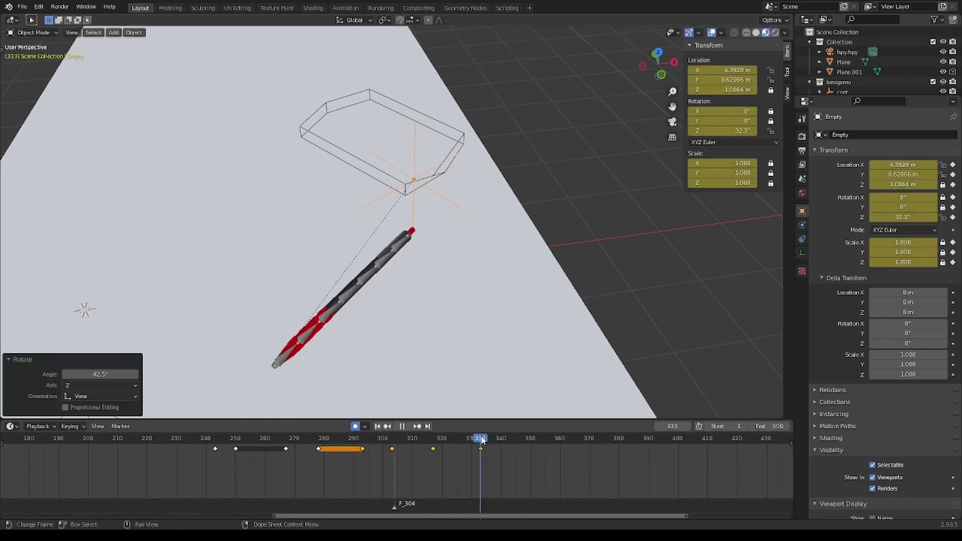
{"action": "mouse_move", "coordinate": [481, 440]}
{"action": "left_mouse_down"}
{"action": "mouse_move", "coordinate": [295, 461]}
{"action": "mouse_move", "coordinate": [518, 434]}
{"action": "left_mouse_up"}
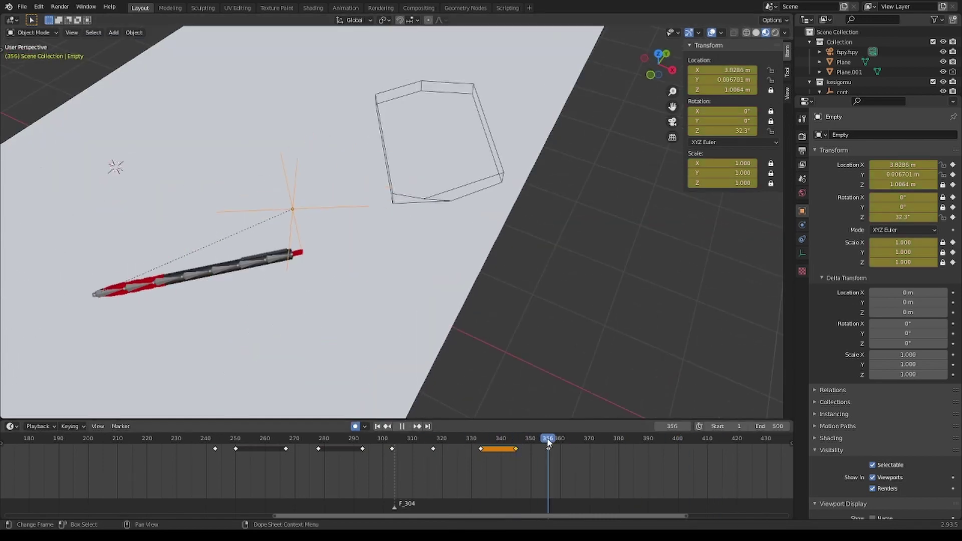
Scrub the timeline back to frame 350.
{"action": "mouse_move", "coordinate": [545, 440]}
{"action": "left_mouse_down"}
{"action": "mouse_move", "coordinate": [527, 442]}
{"action": "mouse_move", "coordinate": [538, 451]}
{"action": "left_mouse_up"}
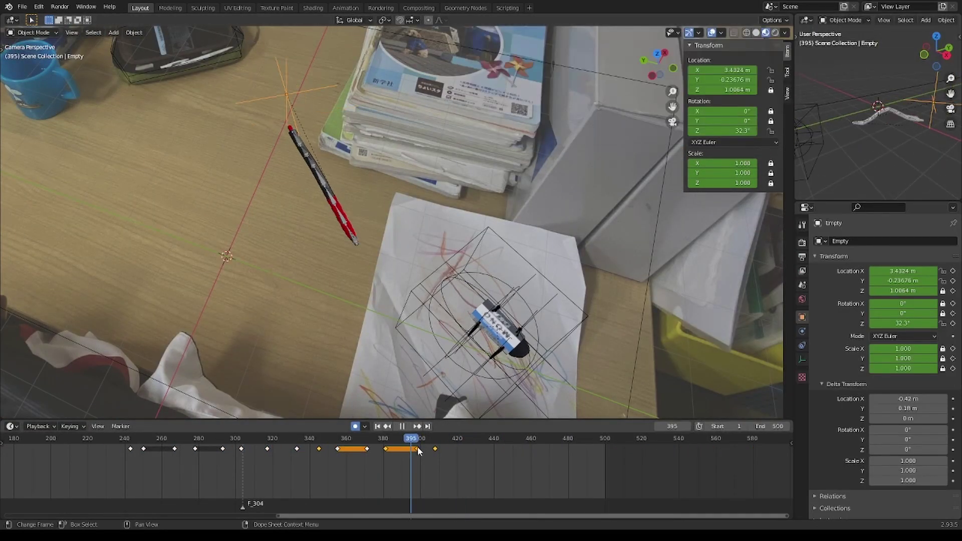
Move the Empty and key it at frame 439, then replay from frame 351.
{"action": "key", "text": "g"}
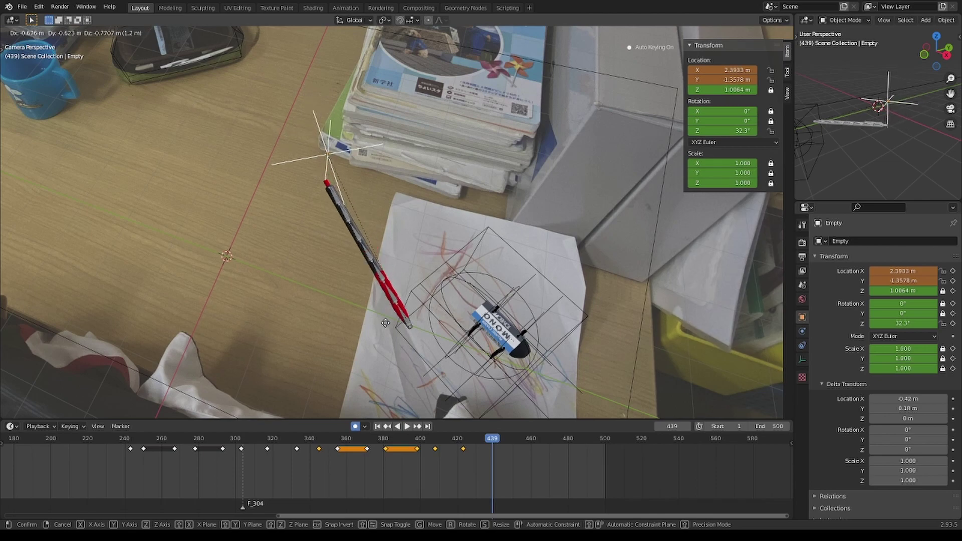
{"action": "left_click", "coordinate": [385, 324]}
{"action": "key", "text": "space"}
{"action": "left_click", "coordinate": [330, 450]}
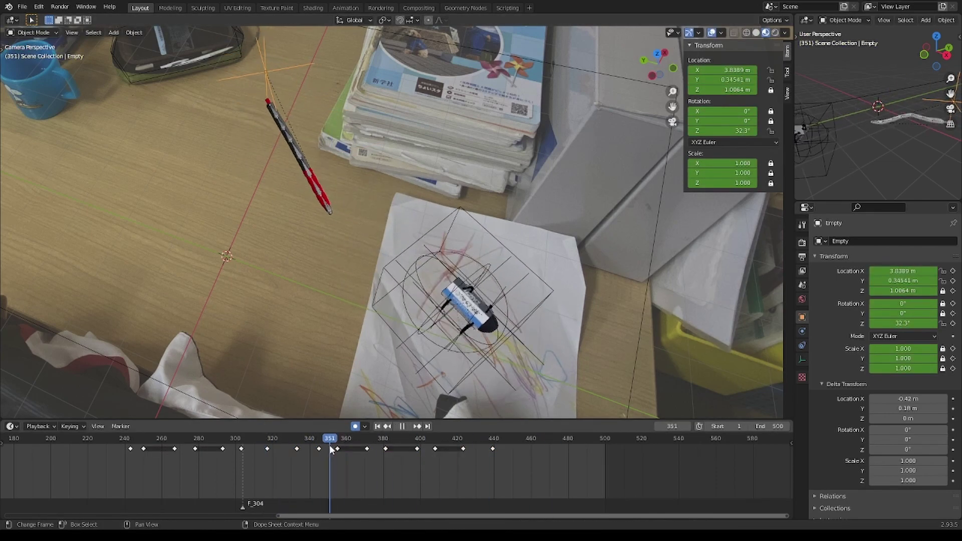
Move the Empty across the desk, keying Location & Rotation at frames 452 and 463.
{"action": "key", "text": "space"}
{"action": "key", "text": "i"}
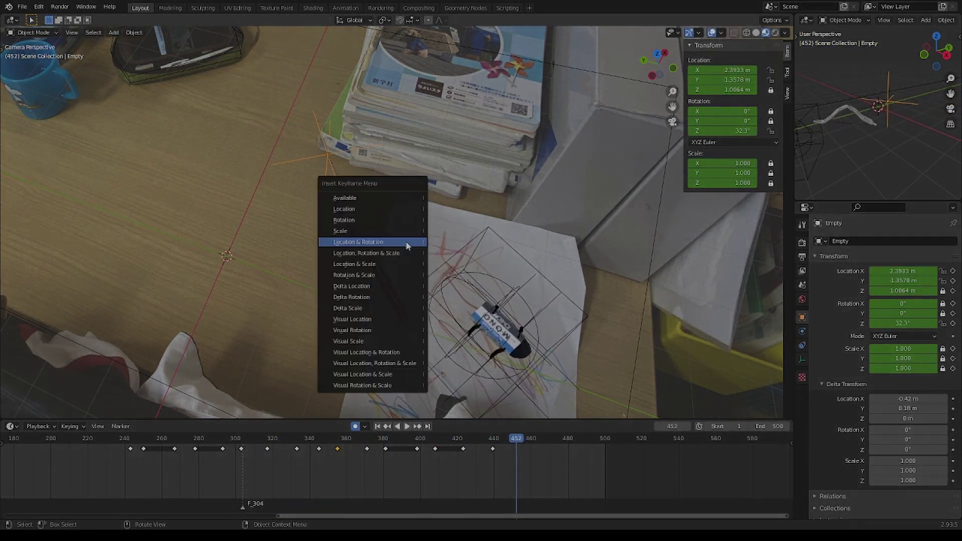
{"action": "left_click", "coordinate": [407, 245]}
{"action": "key", "text": "space"}
{"action": "left_click", "coordinate": [508, 30]}
{"action": "key", "text": "space"}
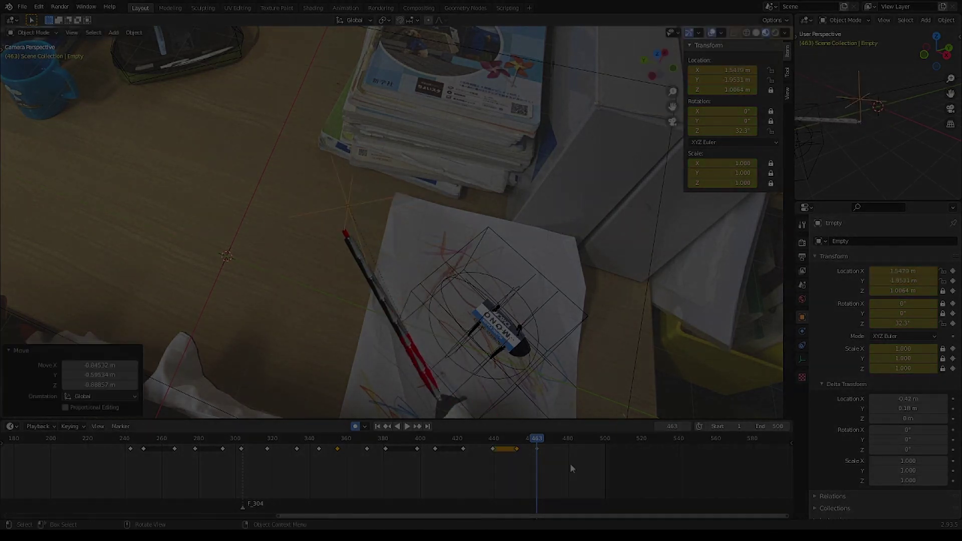